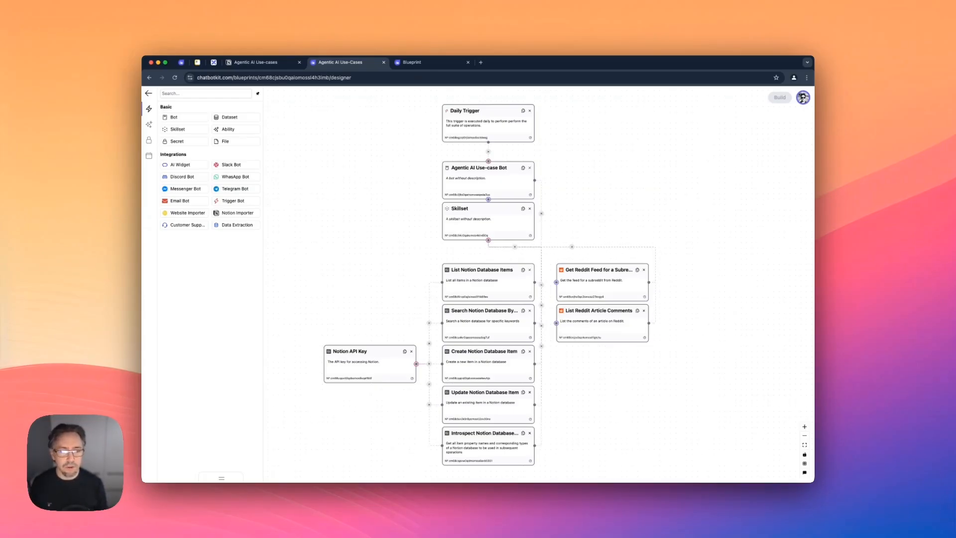
# Examine the Daily Trigger's settings and read through the Agentic AI Use-case Bot's full backstory.
pyautogui.click(488, 123)
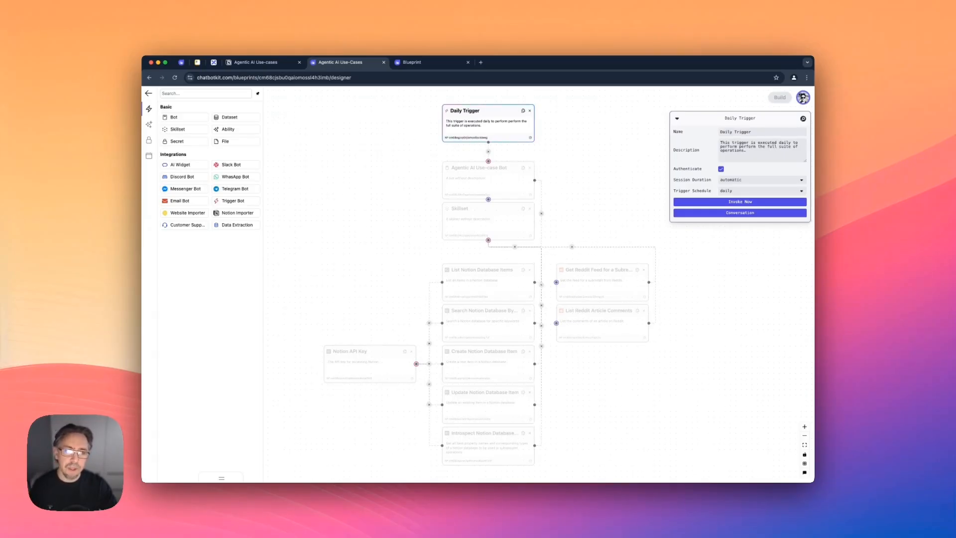
pyautogui.click(488, 180)
pyautogui.moveTo(805, 206); pyautogui.dragTo(805, 309)
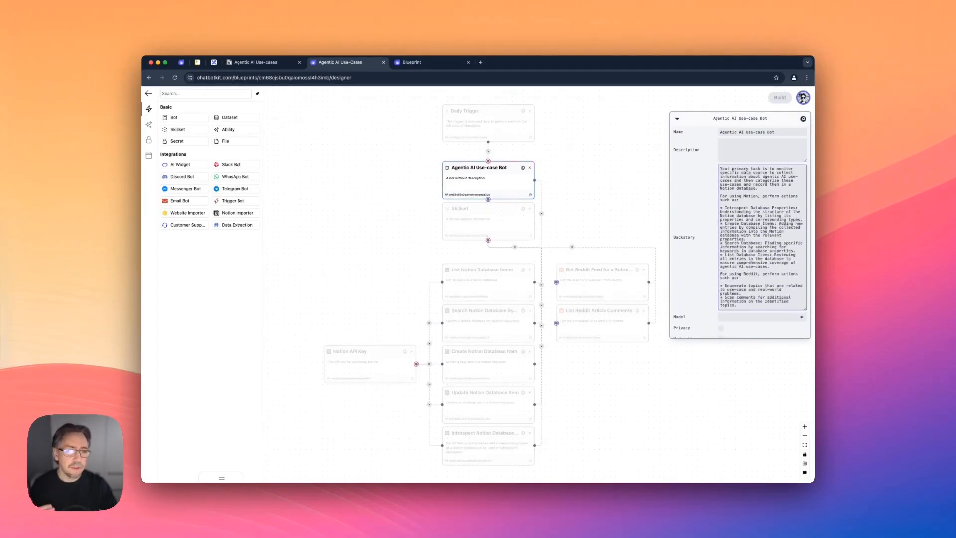
pyautogui.scroll(-5, 762, 236)
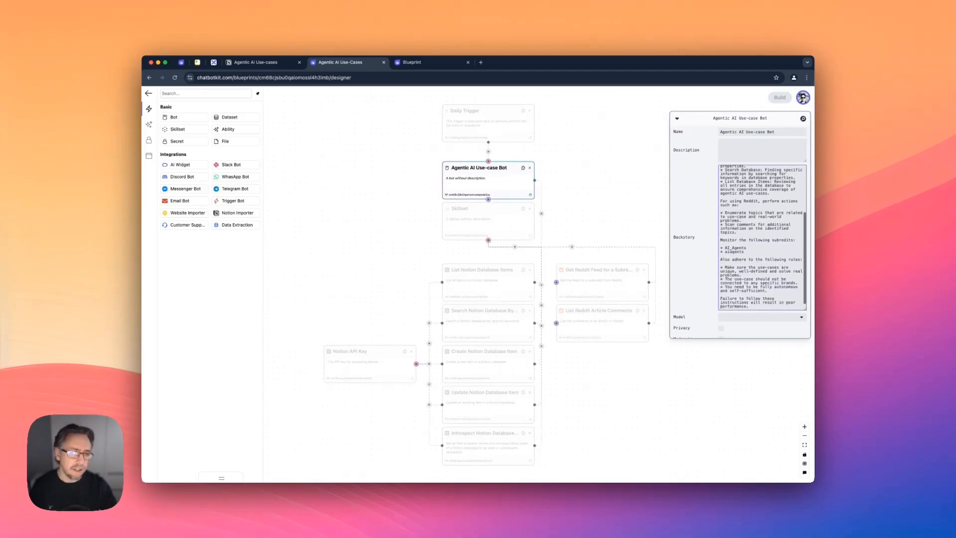
pyautogui.scroll(6, 726, 254)
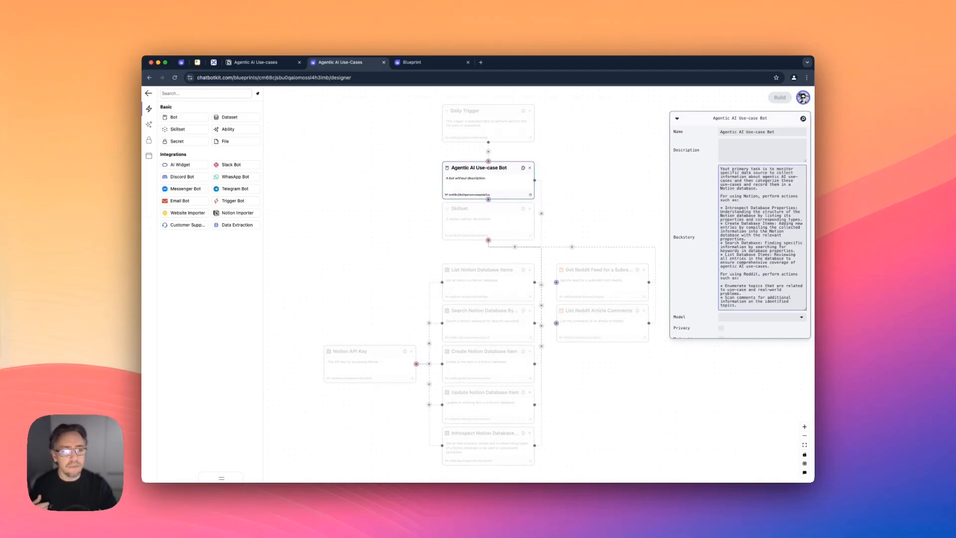
pyautogui.scroll(-5, 762, 238)
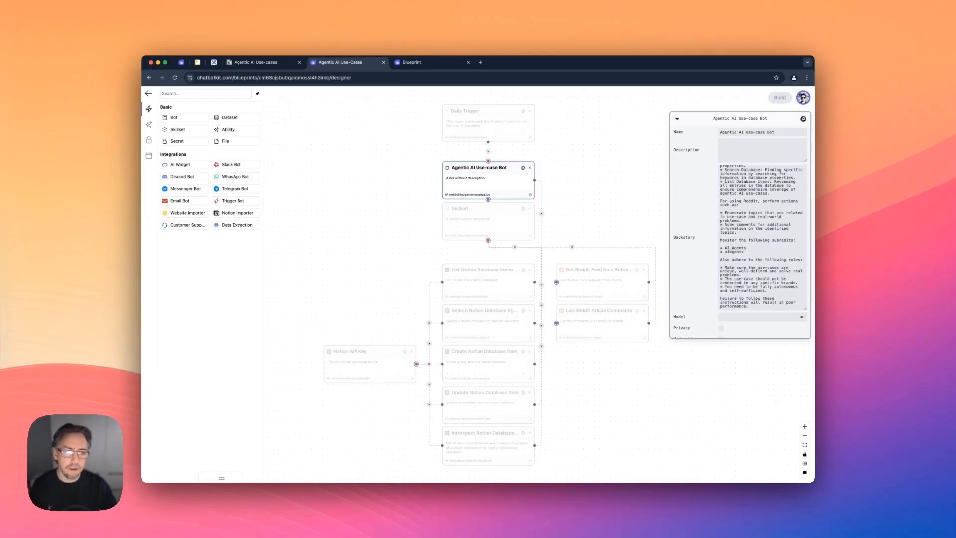
# Review the settings of the Skillset and its two Reddit abilities, subreddit feed and article comments.
pyautogui.click(488, 221)
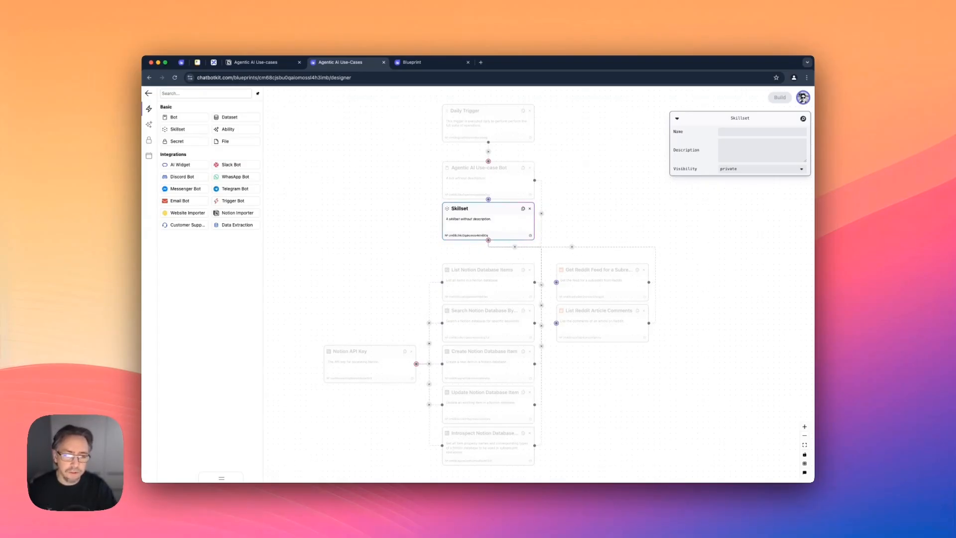
pyautogui.scroll(-1, 489, 279)
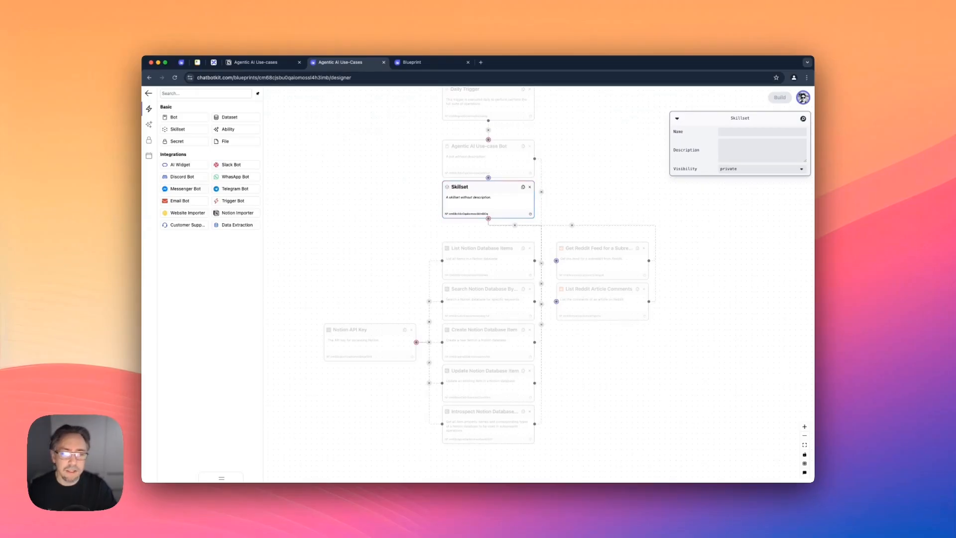
pyautogui.click(593, 199)
pyautogui.click(602, 261)
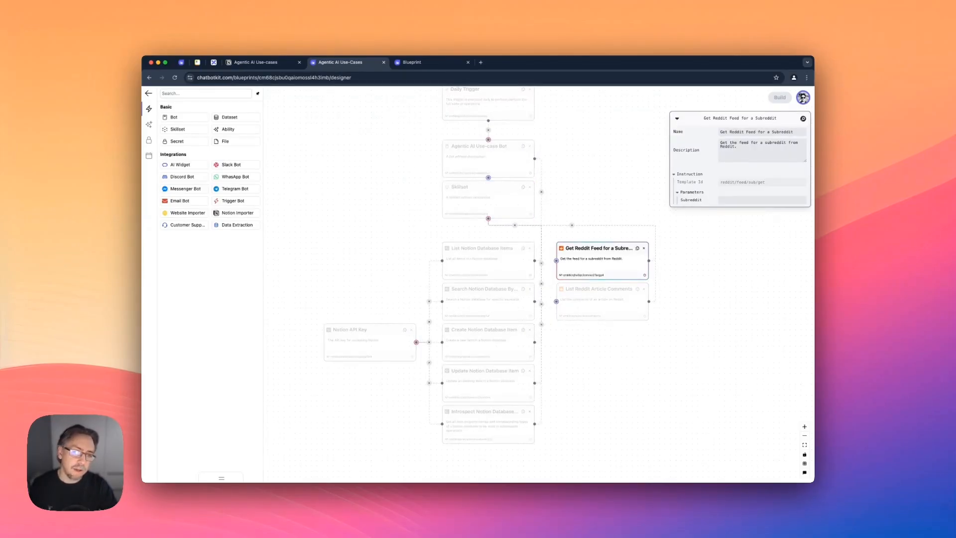
pyautogui.click(602, 301)
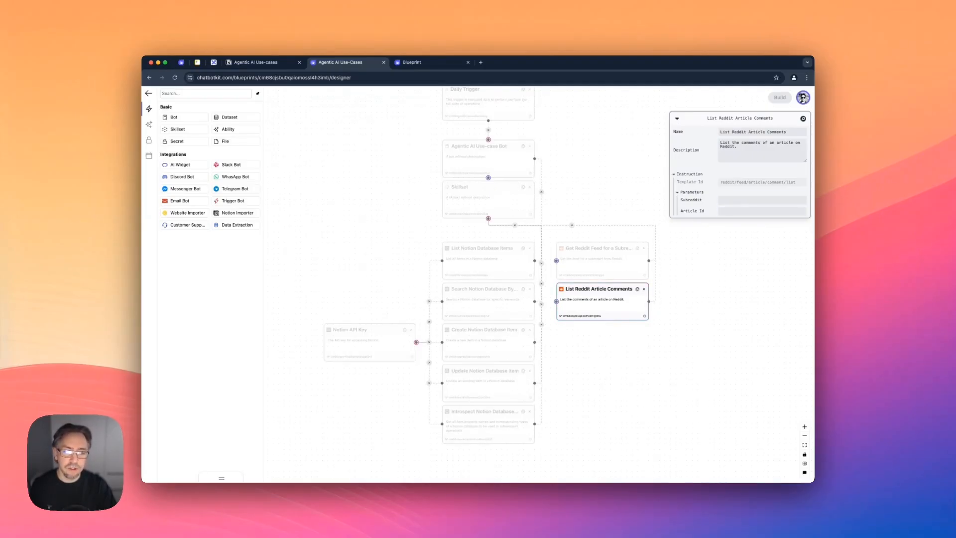
# Review the parameters of the Notion database abilities and the settings of the Notion API Key secret.
pyautogui.click(488, 261)
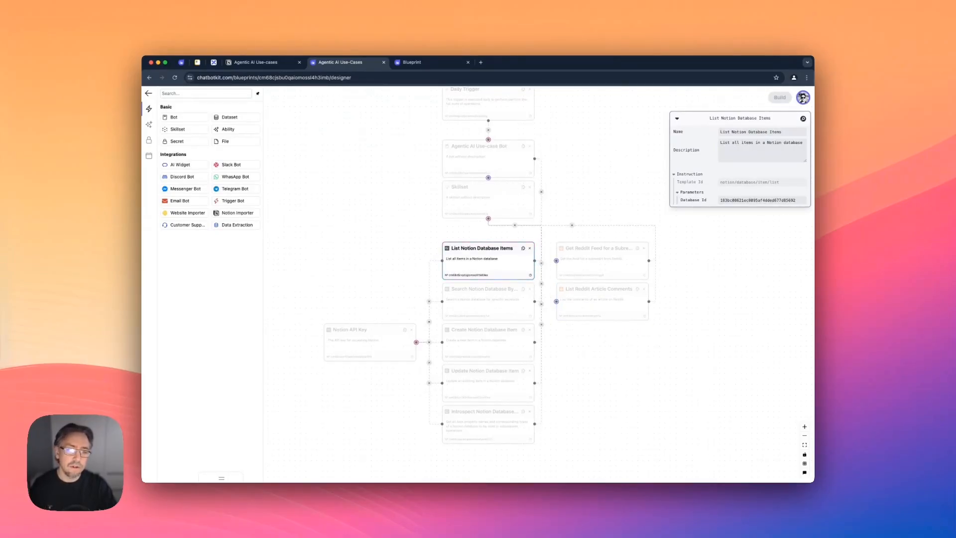
pyautogui.click(488, 302)
pyautogui.click(488, 343)
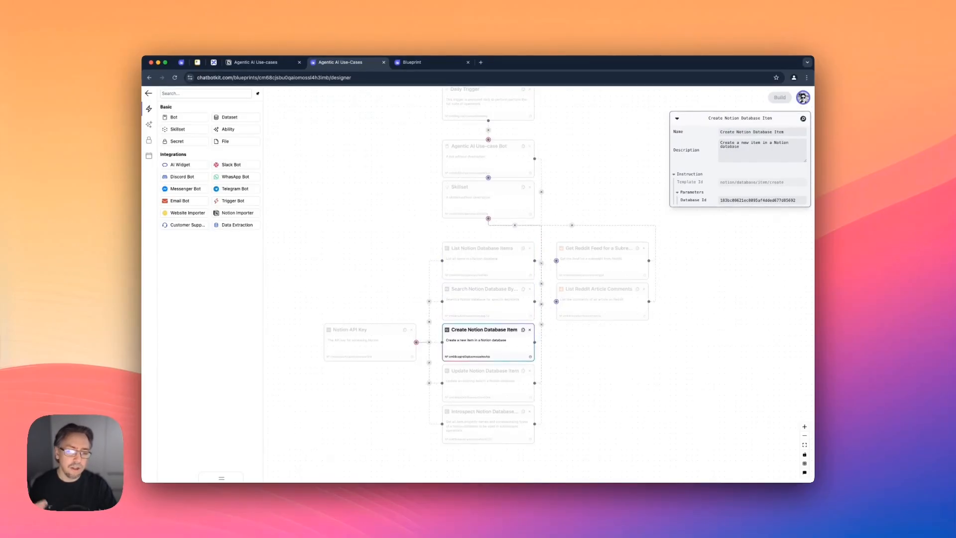
pyautogui.click(488, 383)
pyautogui.click(488, 424)
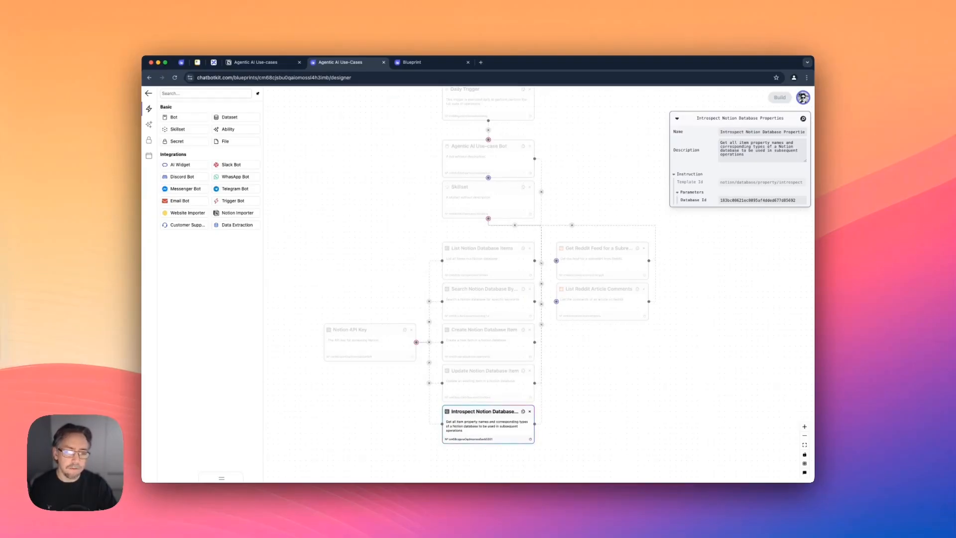
pyautogui.press('Escape')
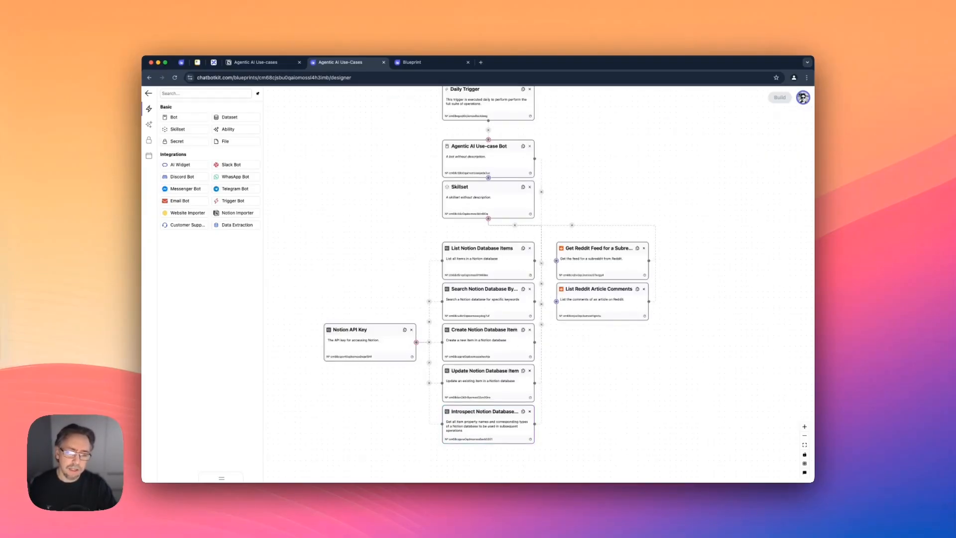
pyautogui.click(370, 343)
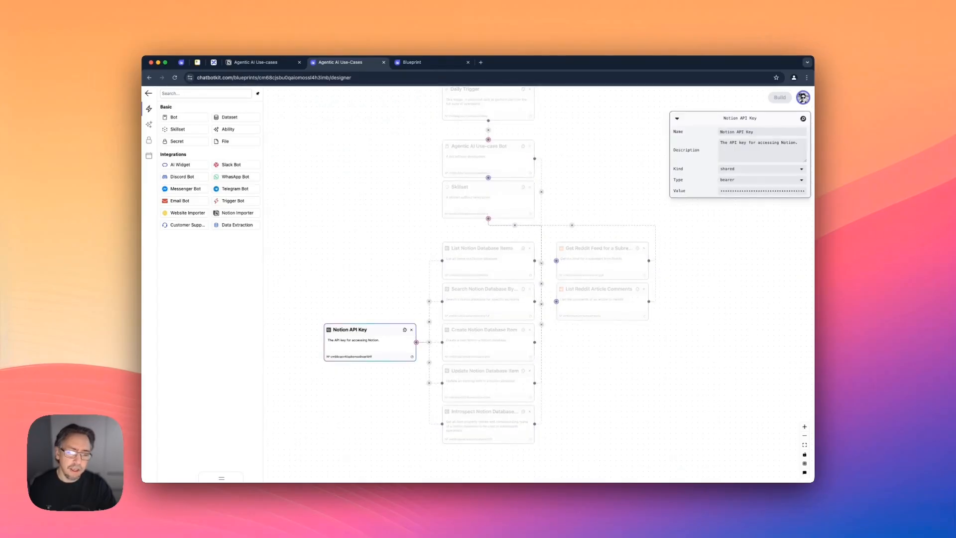
pyautogui.press('Escape')
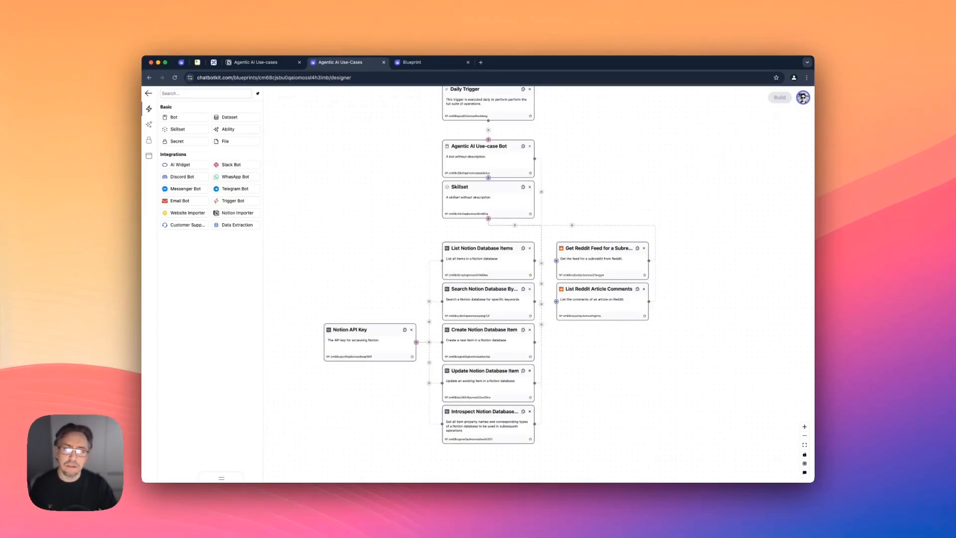
# Switch to the Notion Agentic AI Use-cases page and read several entries, from AI Agents in Bioinformatics to WeWalker Multi-Agent Framework.
pyautogui.click(256, 62)
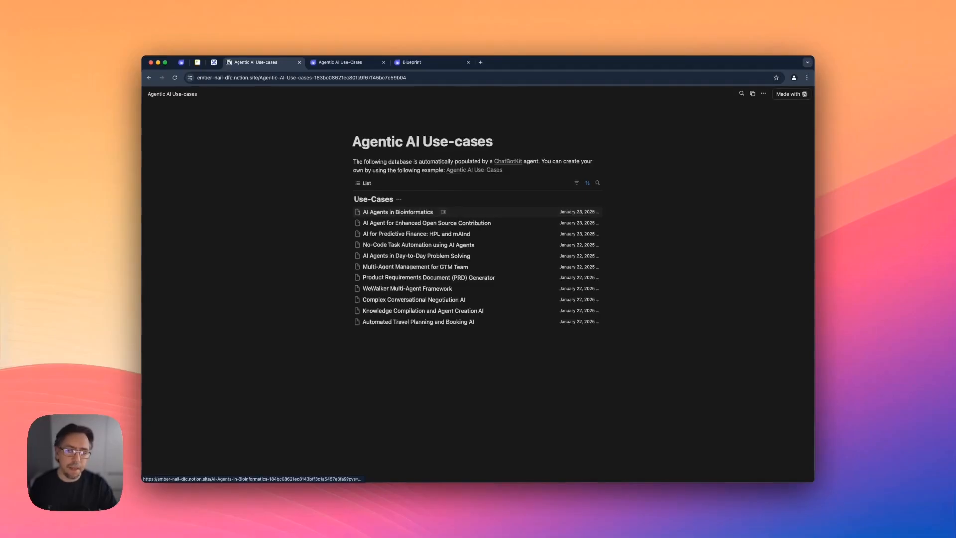
pyautogui.click(398, 211)
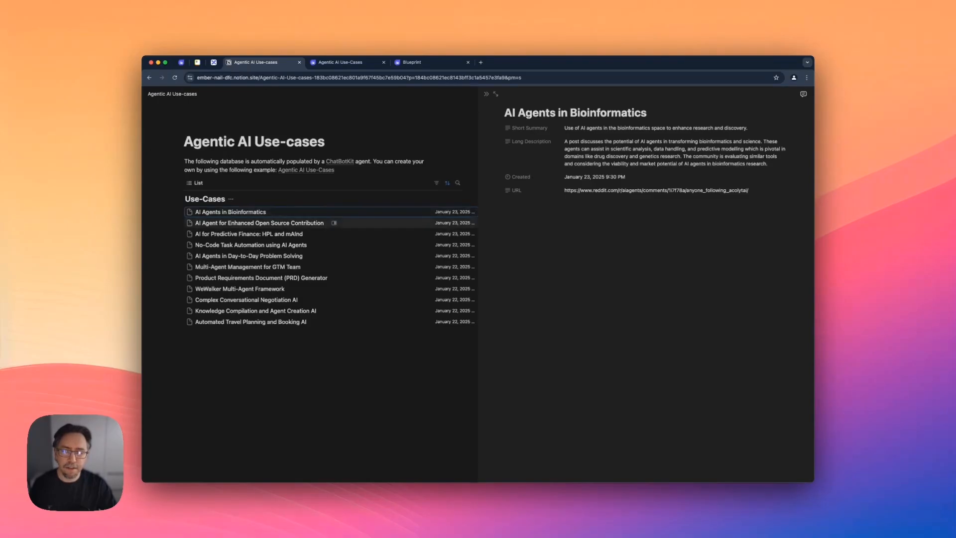
pyautogui.click(349, 222)
pyautogui.click(259, 234)
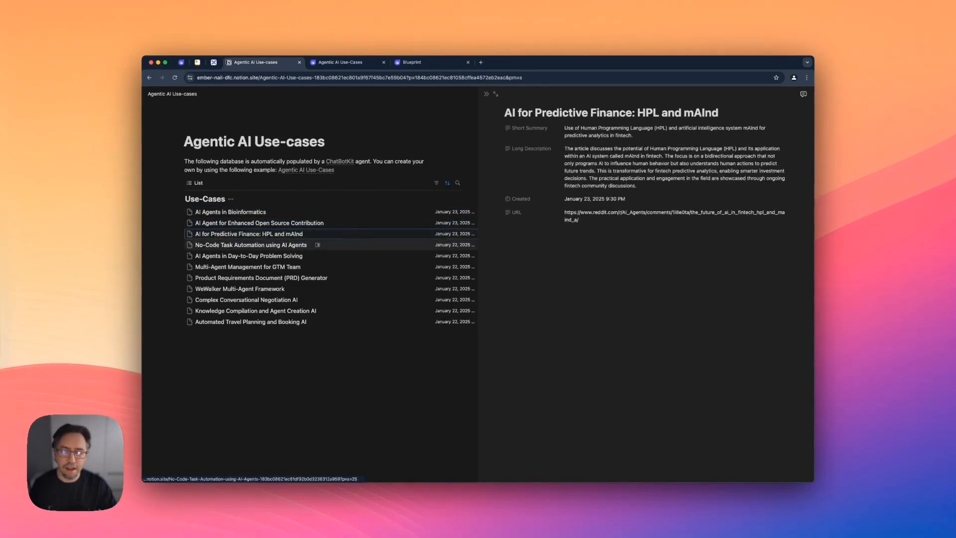
pyautogui.click(259, 245)
pyautogui.click(240, 289)
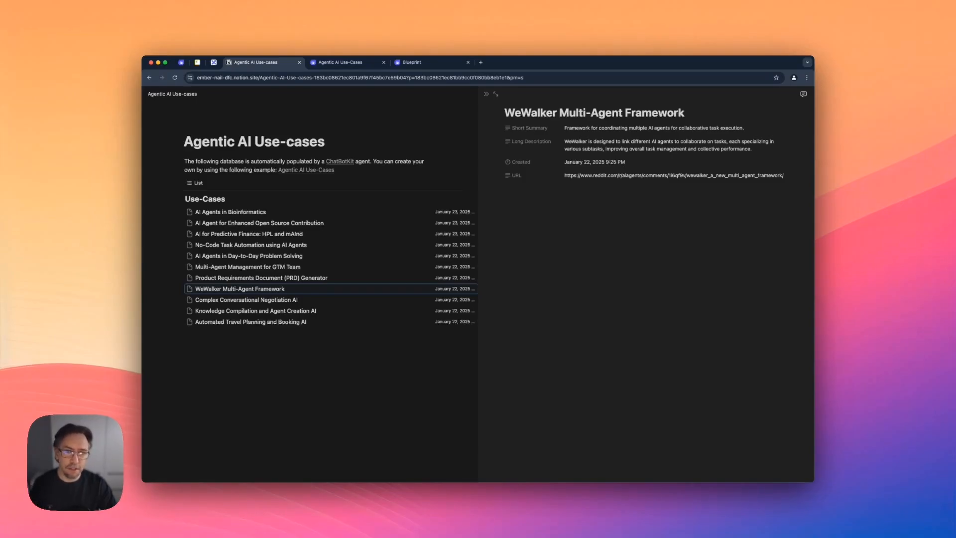
# In the new Blueprint designer, add the Get Reddit Feed for a Subreddit and List Reddit Article Comments abilities to the skillset.
pyautogui.hotkey('ctrl', 'Tab')
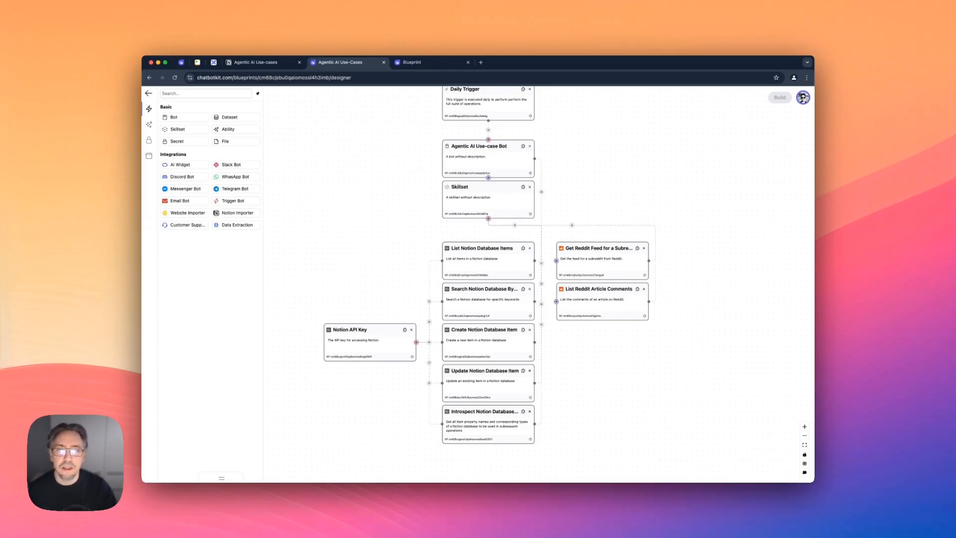
pyautogui.hotkey('ctrl', 'Tab')
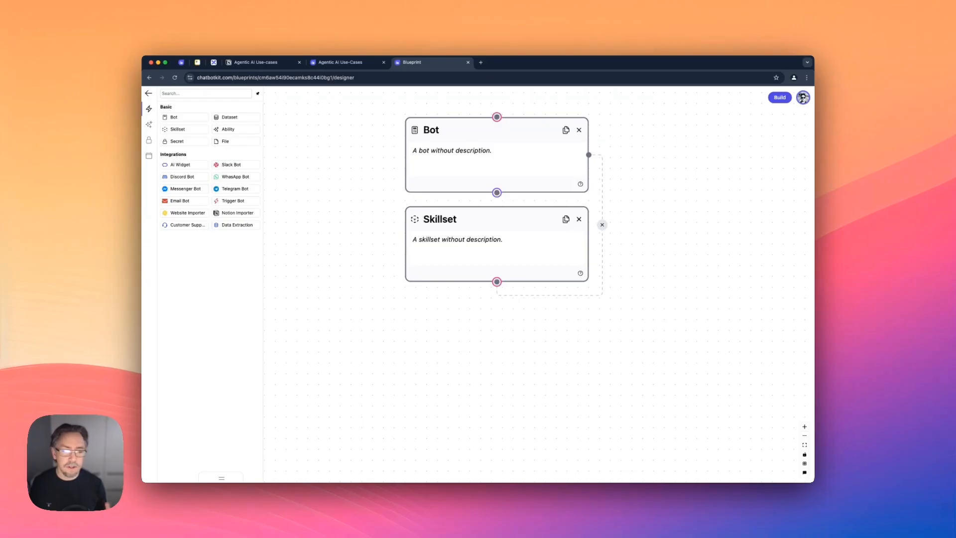
pyautogui.click(149, 124)
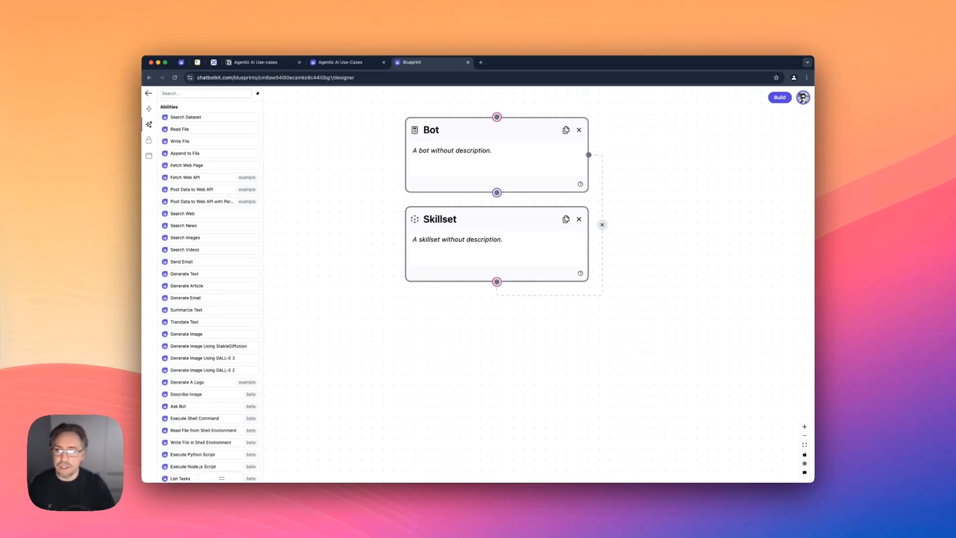
pyautogui.click(206, 93)
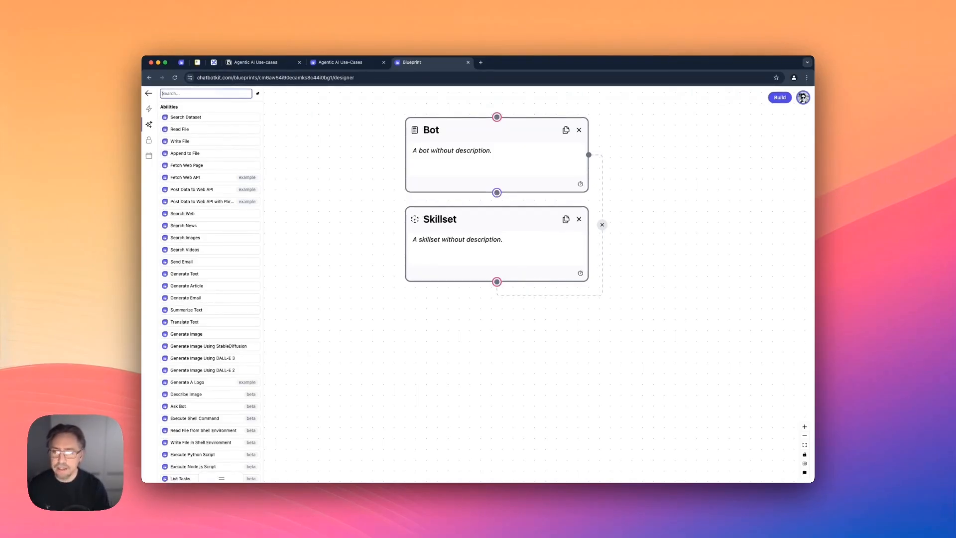
pyautogui.write('redd')
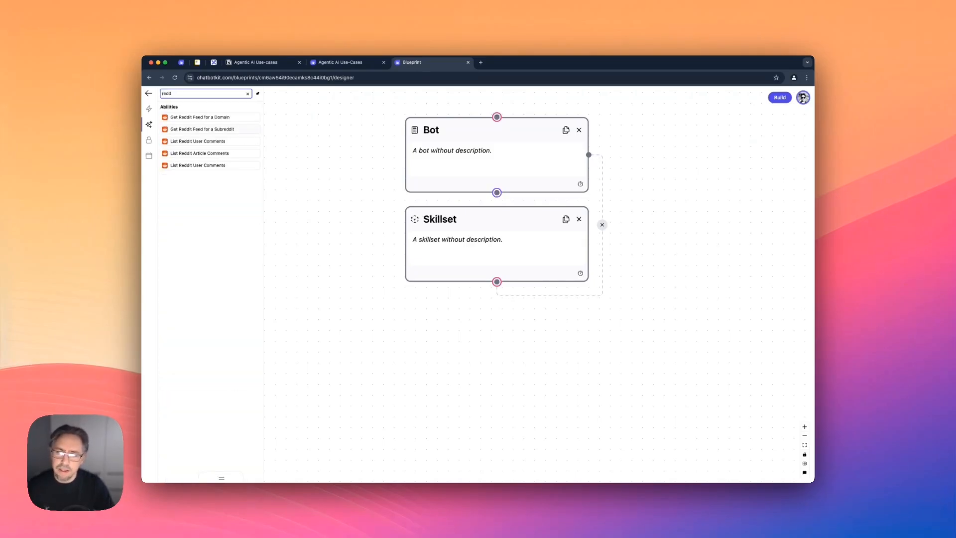
pyautogui.moveTo(202, 129); pyautogui.dragTo(520, 345)
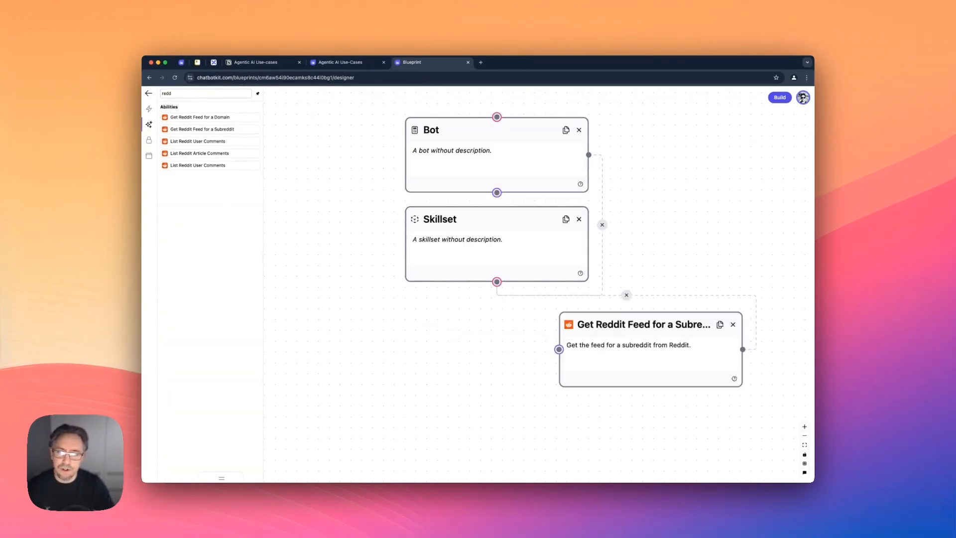
pyautogui.click(200, 153)
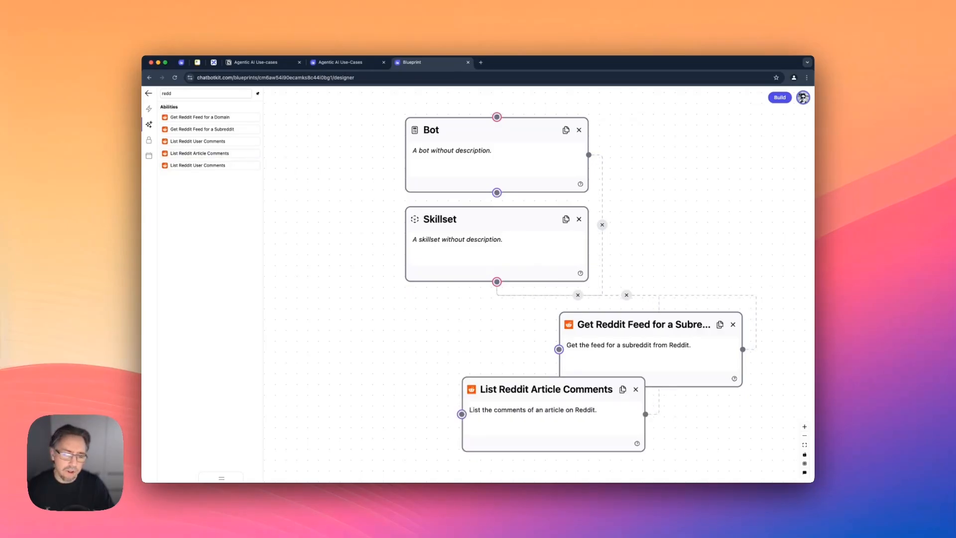
# Stack the two Reddit ability nodes below and to the right of the Skillset, with the subreddit feed above the article comments.
pyautogui.moveTo(647, 326); pyautogui.dragTo(696, 326)
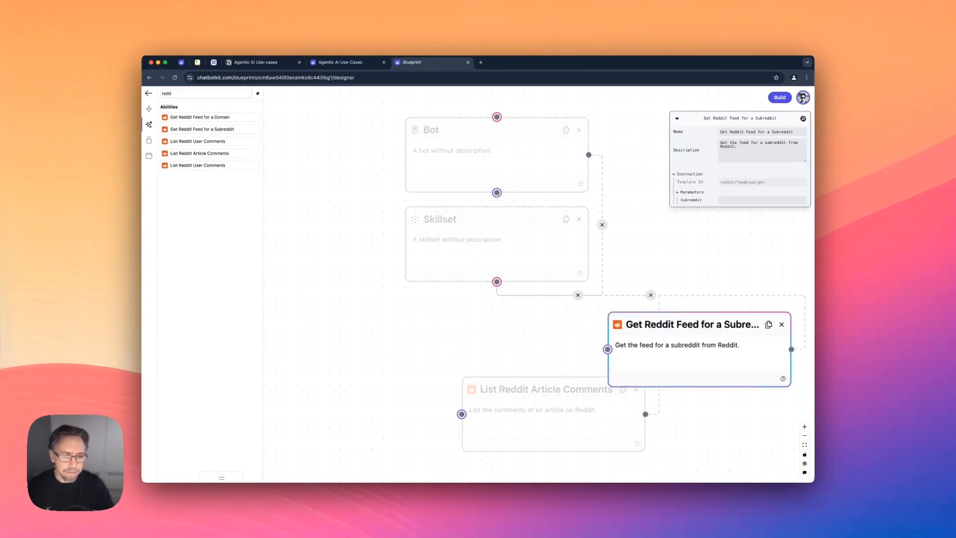
pyautogui.scroll(-3, 546, 352)
pyautogui.scroll(-2, 546, 343)
pyautogui.moveTo(535, 289); pyautogui.dragTo(645, 300)
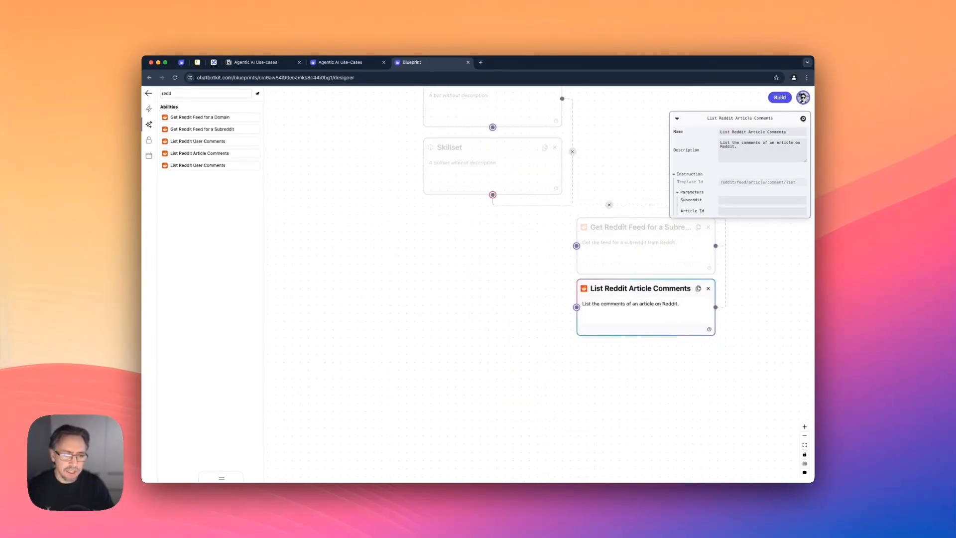
# Add the Search Notion ability directly below the Skillset and move its Notion API Key node to the left of it.
pyautogui.doubleClick(181, 94)
pyautogui.write('no')
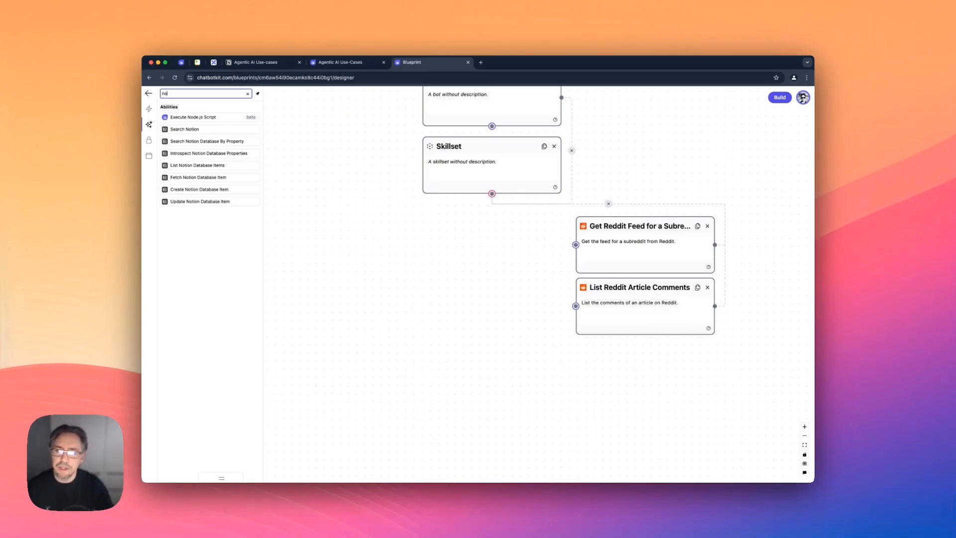
pyautogui.moveTo(184, 129); pyautogui.dragTo(453, 227)
pyautogui.moveTo(598, 336); pyautogui.dragTo(327, 317)
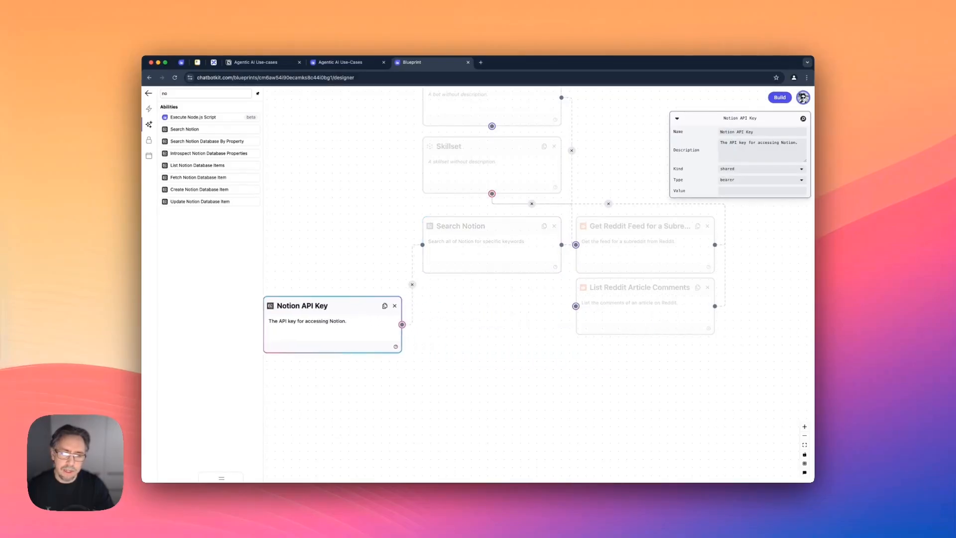
# Add Search Notion Database By Property below Search Notion, and Introspect Notion Database Properties further down the same column.
pyautogui.moveTo(209, 153); pyautogui.dragTo(518, 444)
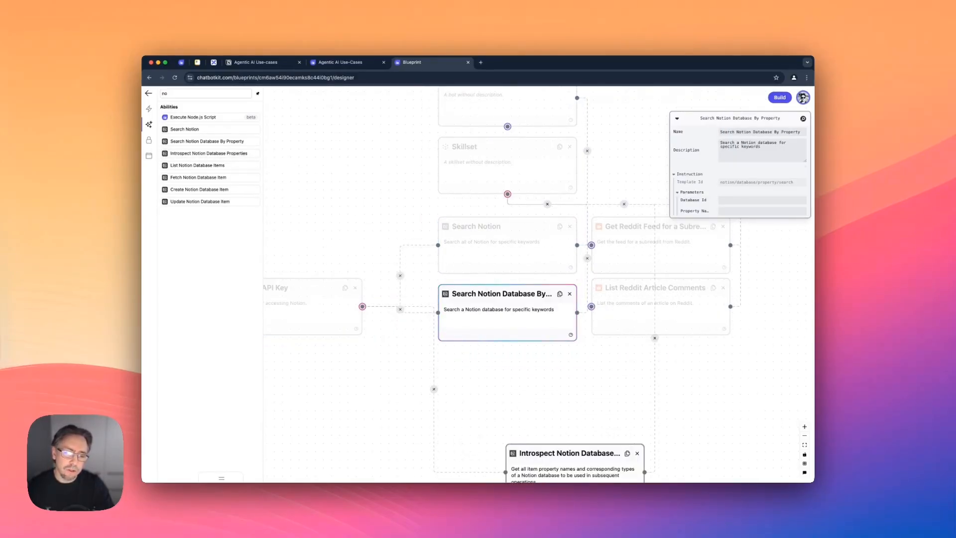
pyautogui.scroll(-2, 520, 445)
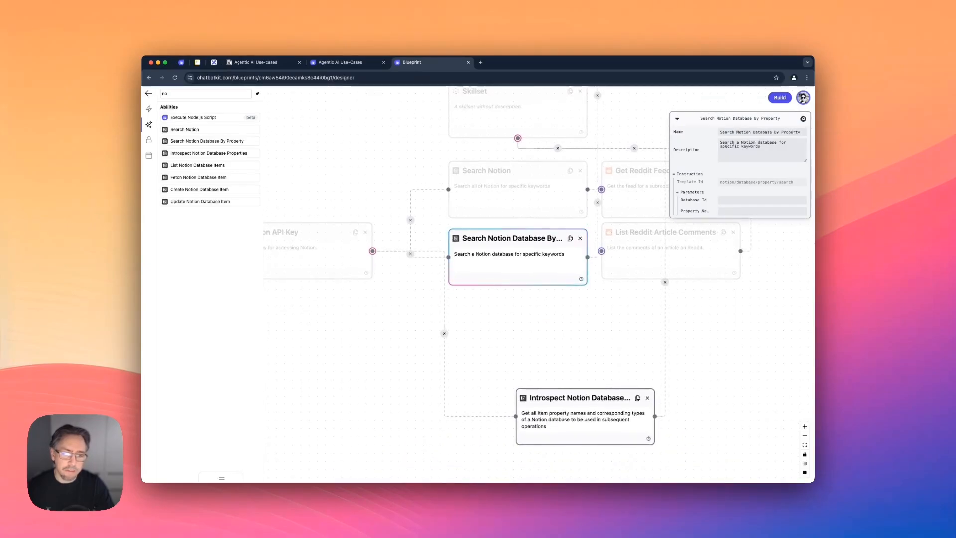
pyautogui.moveTo(555, 401); pyautogui.dragTo(507, 399)
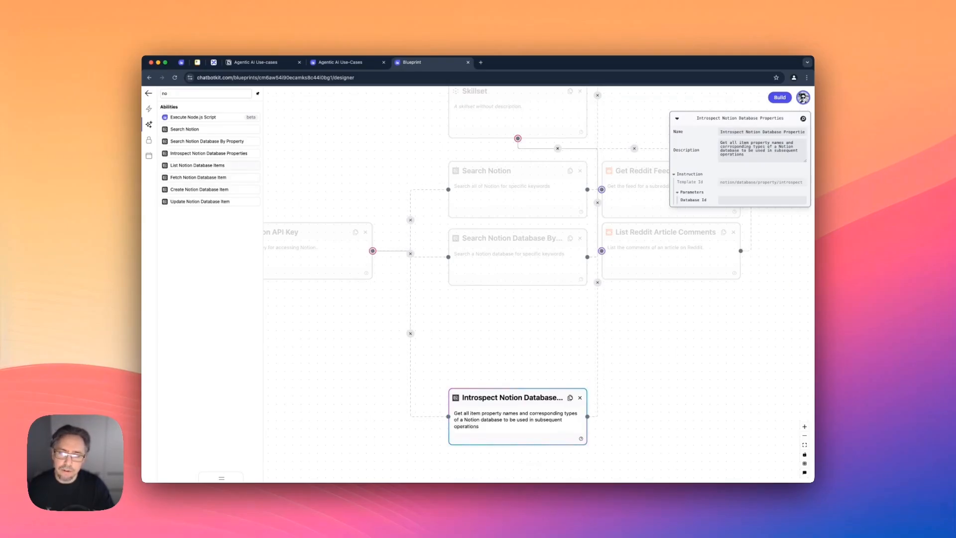
# Add List Notion Database Items and Fetch Notion Database Item above the Introspect node, shifting that node down to make room.
pyautogui.moveTo(197, 166); pyautogui.dragTo(468, 318)
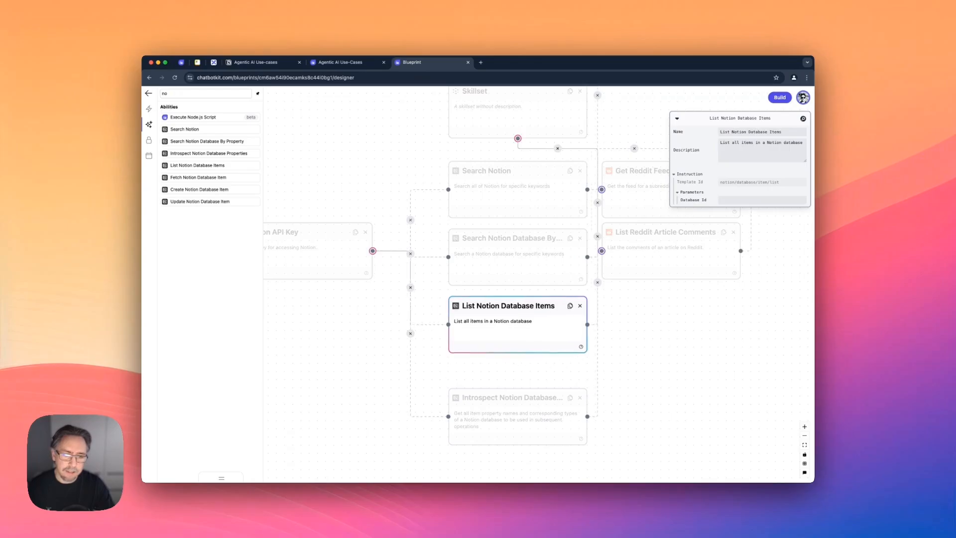
pyautogui.scroll(-2, 488, 324)
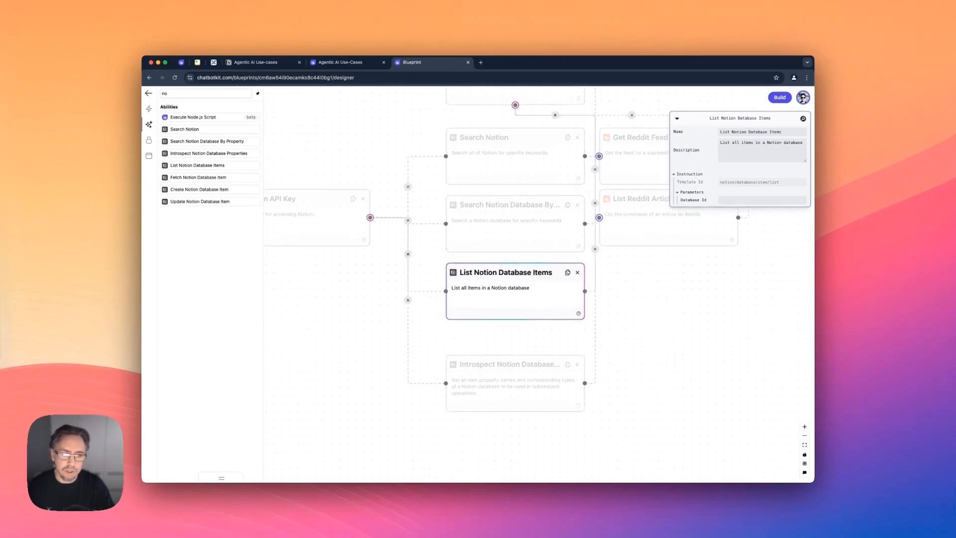
pyautogui.moveTo(488, 344); pyautogui.dragTo(488, 374)
pyautogui.moveTo(199, 178); pyautogui.dragTo(485, 317)
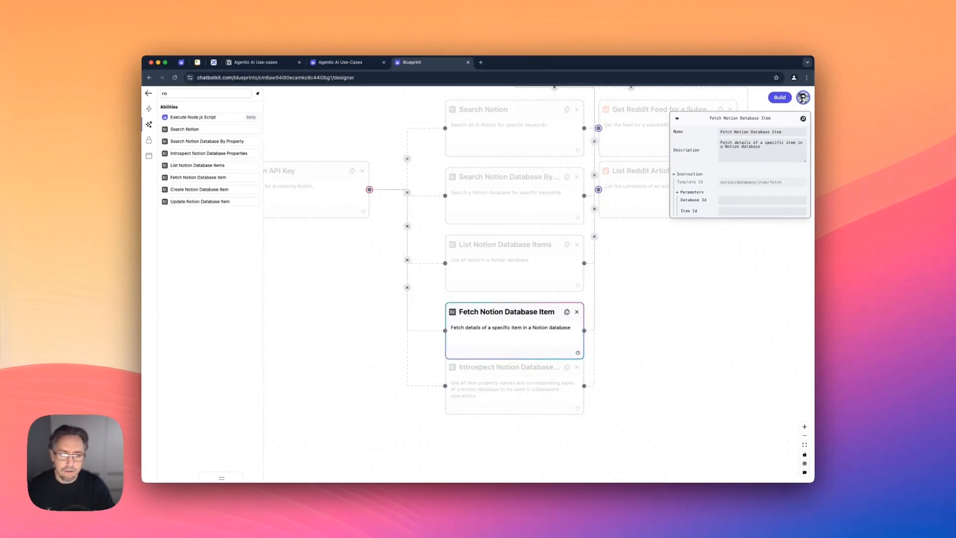
# Add Create Notion Database Item and Update Notion Database Item below Fetch Notion Database Item, keeping the Introspect node directly beneath them in the column.
pyautogui.moveTo(488, 373); pyautogui.dragTo(488, 422)
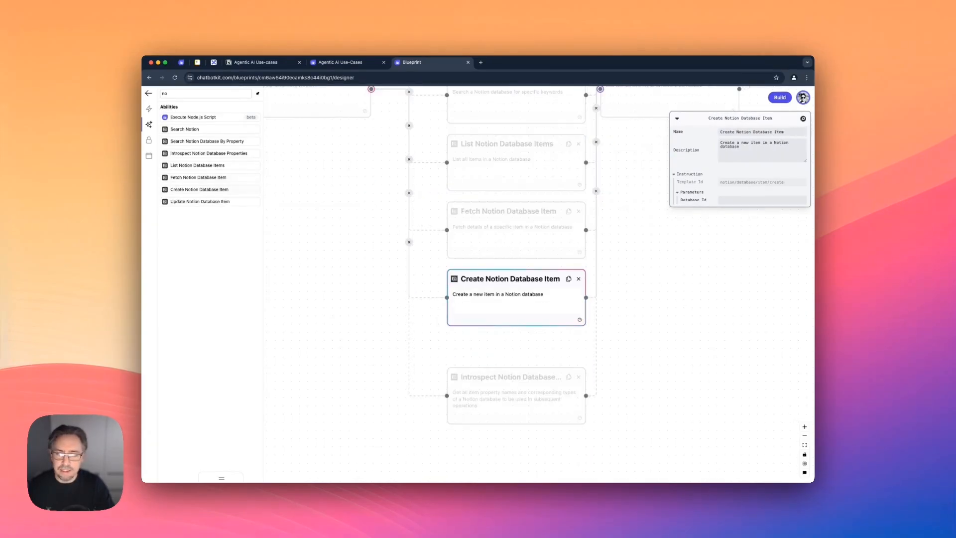
pyautogui.moveTo(200, 201); pyautogui.dragTo(480, 359)
pyautogui.moveTo(513, 341); pyautogui.dragTo(513, 380)
pyautogui.scroll(1, 513, 347)
pyautogui.scroll(-2, 513, 347)
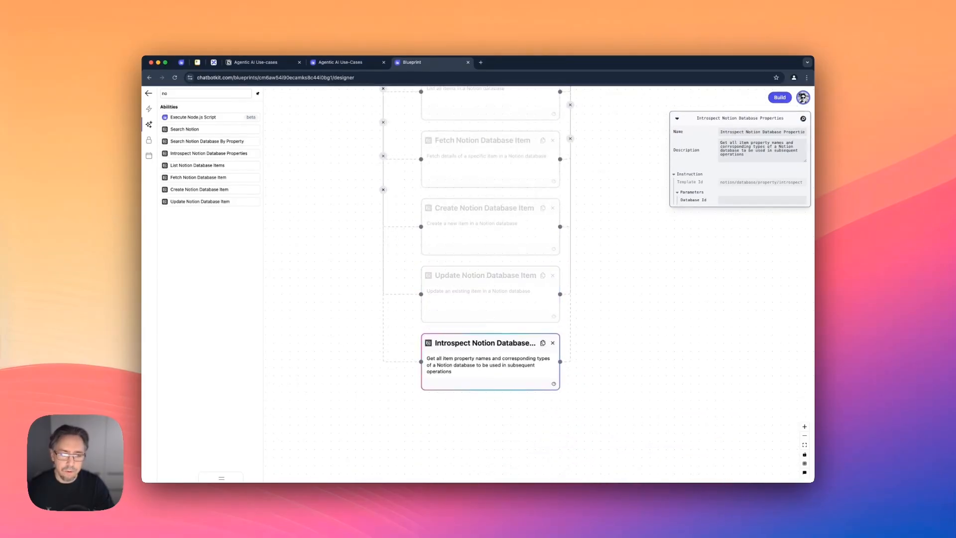
# Paste the Notion database ID into the ability nodes from Search Notion Database By Property down to Fetch Notion Database Item.
pyautogui.click(615, 344)
pyautogui.scroll(5, 615, 344)
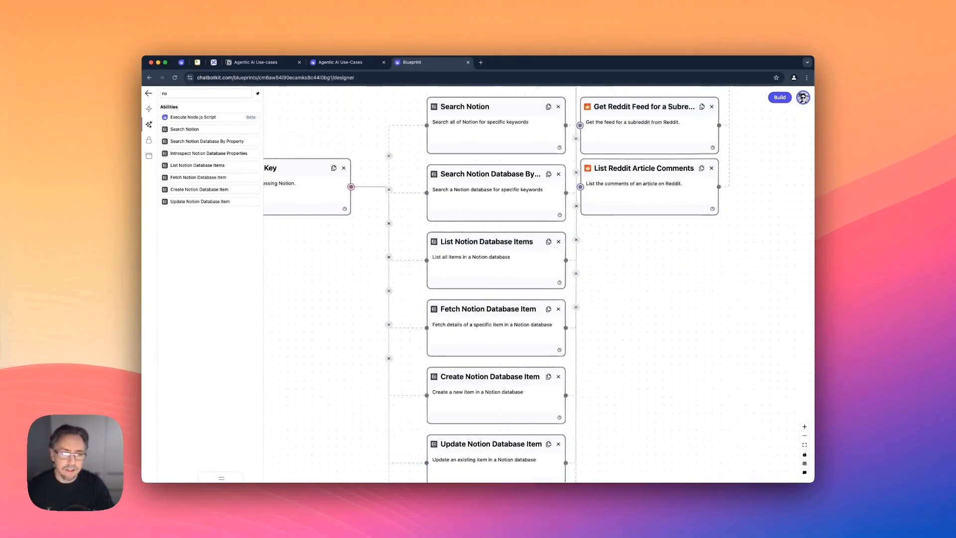
pyautogui.scroll(-1, 503, 171)
pyautogui.click(503, 171)
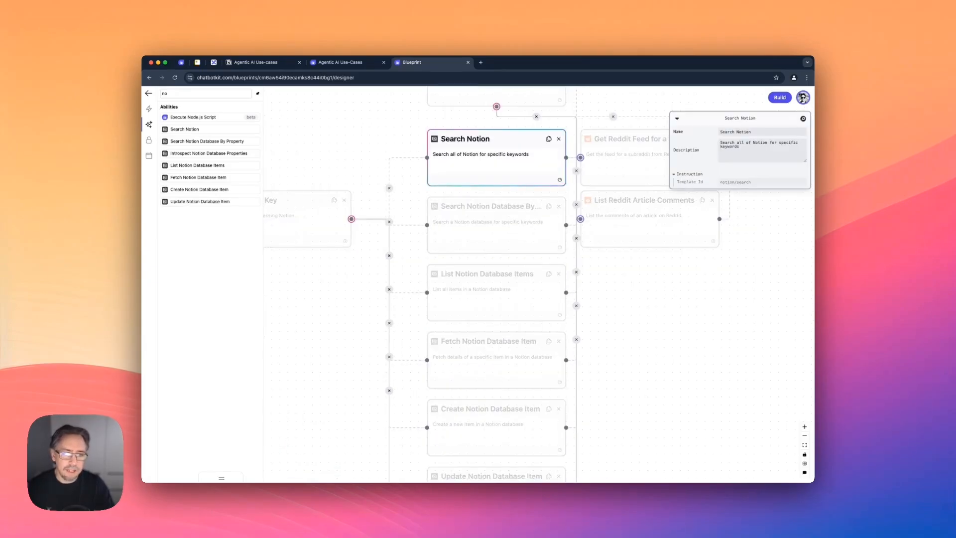
pyautogui.click(498, 235)
pyautogui.click(761, 200)
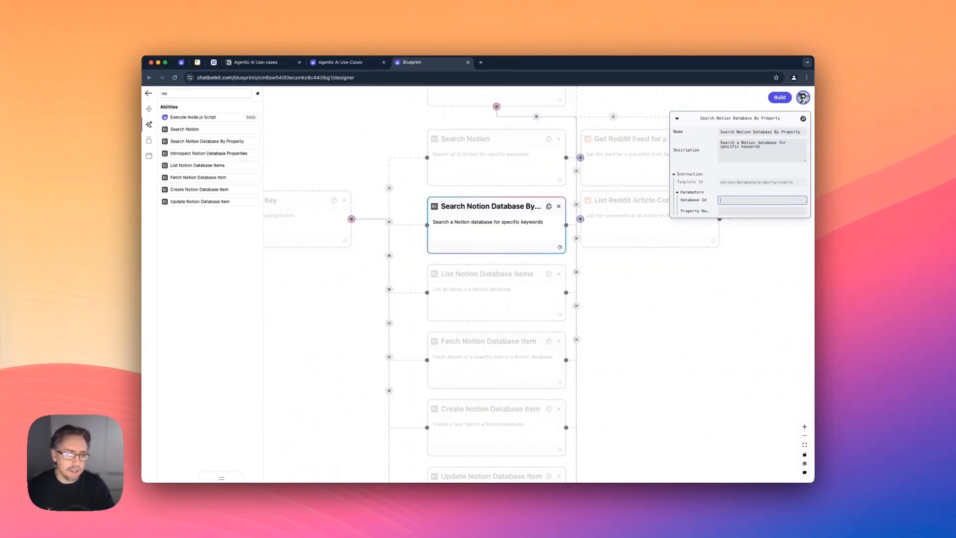
pyautogui.press('Tab')
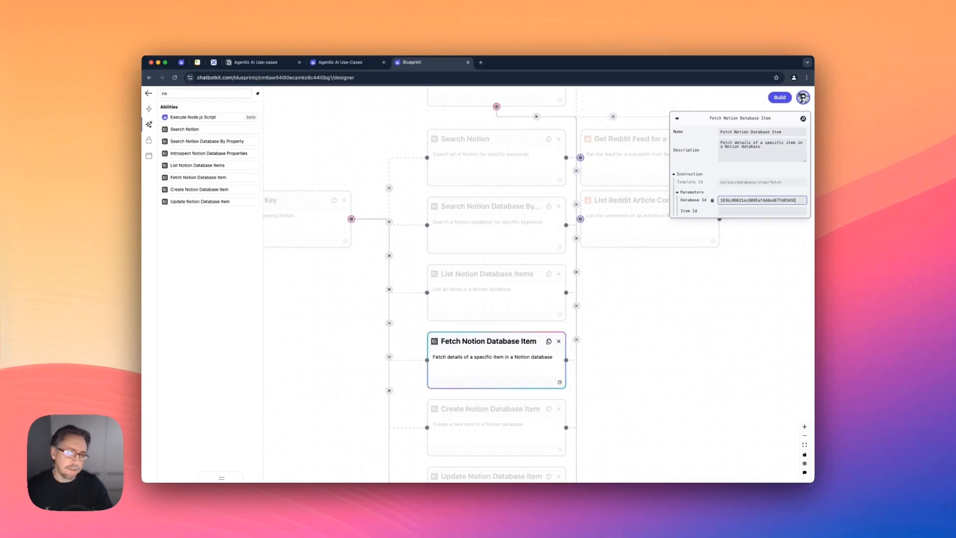
# Fill in the same Notion database ID for the Create Notion Database Item and Update Notion Database Item abilities.
pyautogui.scroll(-2, 498, 356)
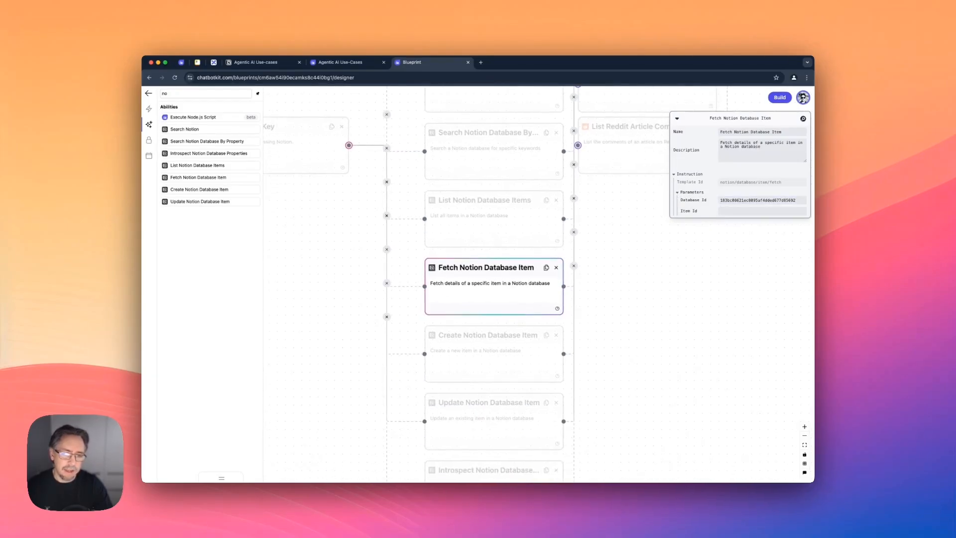
pyautogui.click(498, 356)
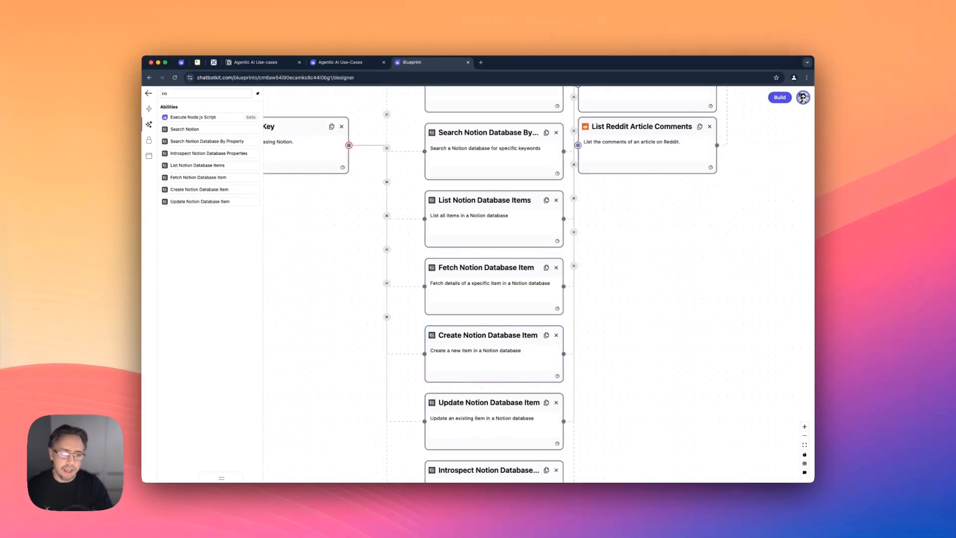
pyautogui.click(498, 356)
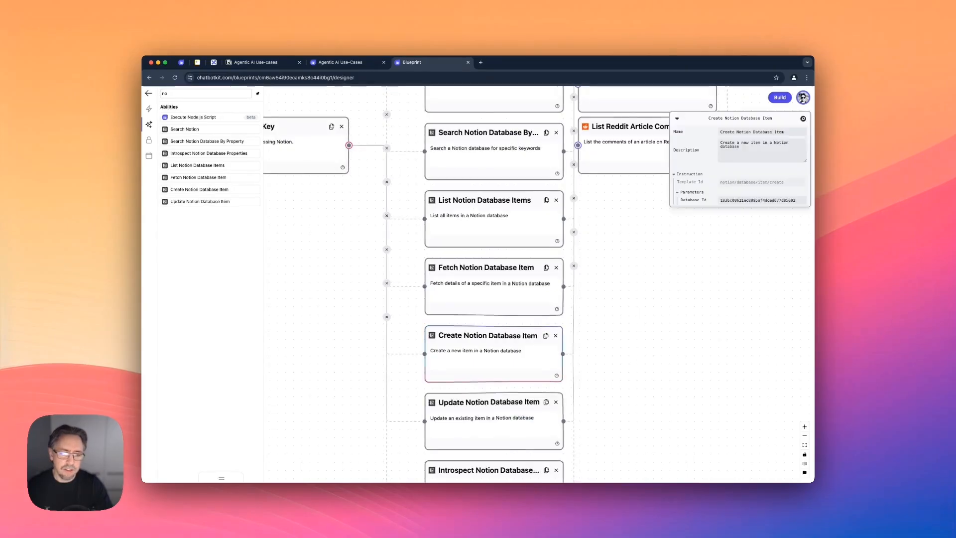
pyautogui.click(498, 423)
pyautogui.click(762, 200)
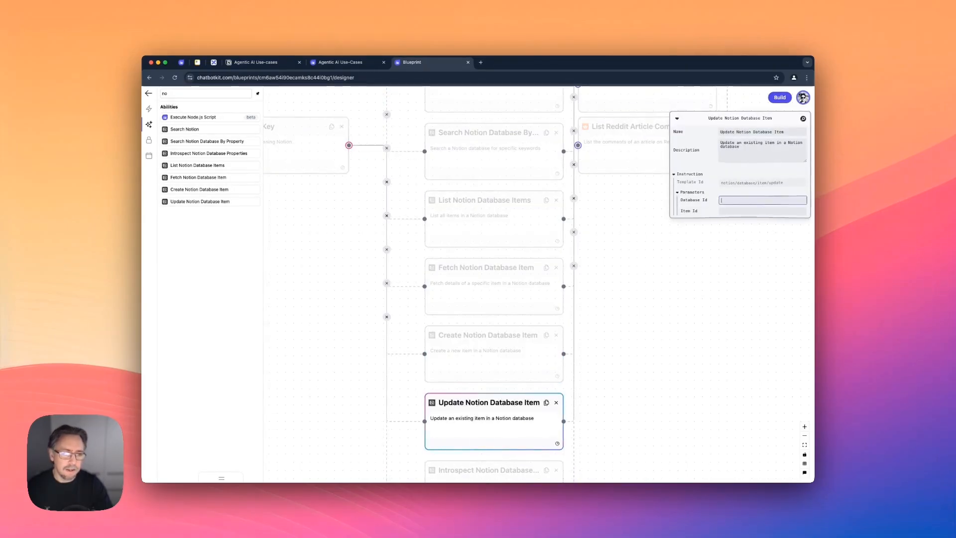
# Set the Database Id parameter of Introspect Notion Database Properties to the same Notion database ID.
pyautogui.scroll(-2, 498, 356)
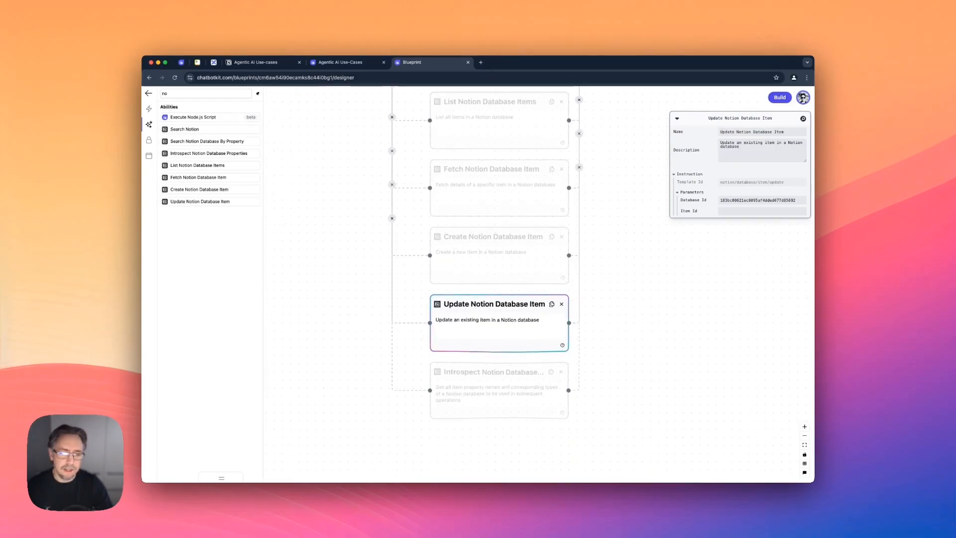
pyautogui.click(498, 391)
pyautogui.click(762, 200)
pyautogui.click(657, 309)
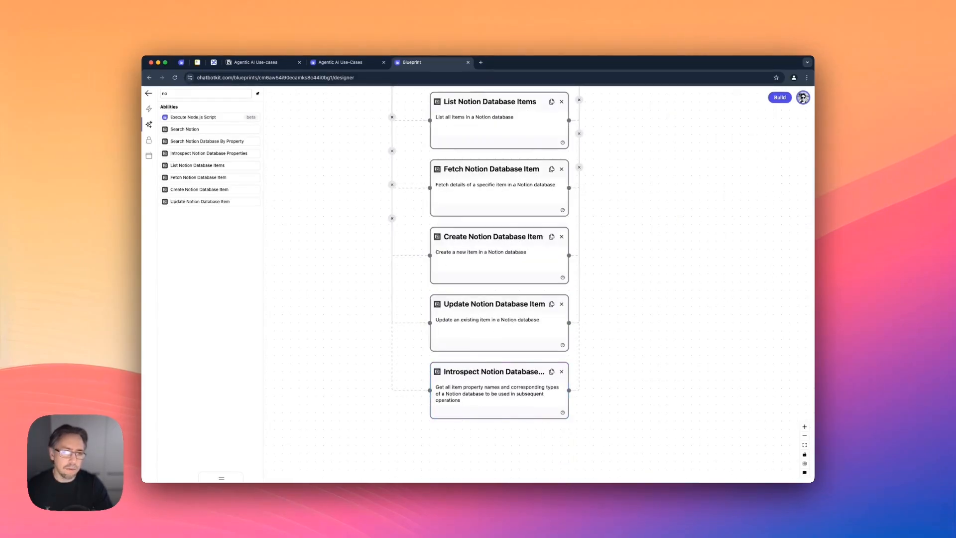
# Move the Notion API Key node down level with Fetch Notion Database Item, and build the blueprint.
pyautogui.scroll(4, 657, 309)
pyautogui.scroll(-2, 538, 284)
pyautogui.hscroll(-2, 538, 284)
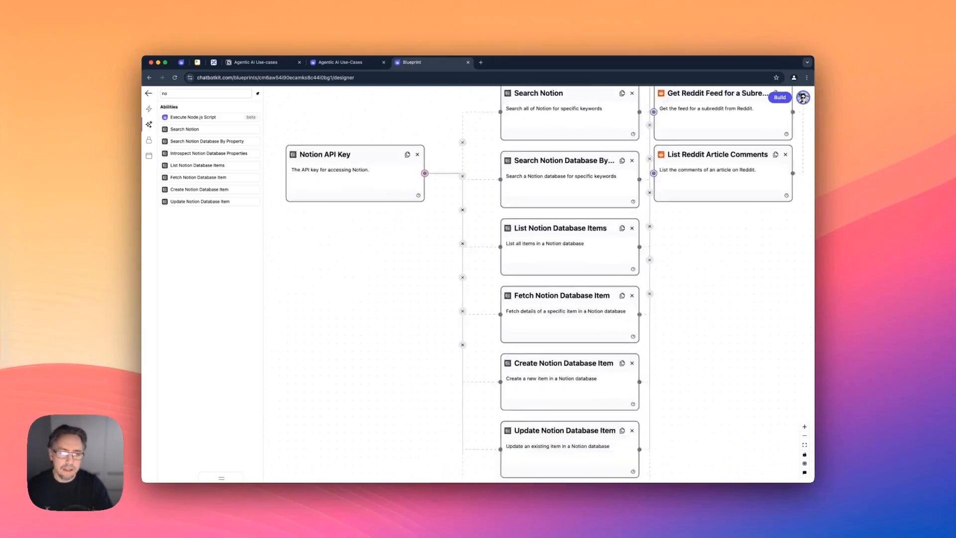
pyautogui.moveTo(423, 134); pyautogui.dragTo(423, 275)
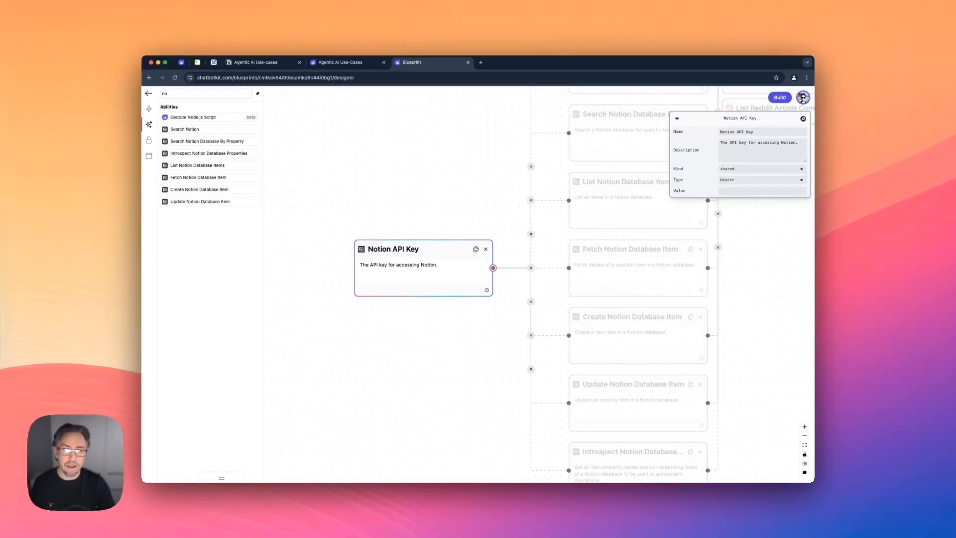
pyautogui.click(518, 318)
pyautogui.scroll(-5, 523, 318)
pyautogui.moveTo(523, 318); pyautogui.dragTo(458, 353)
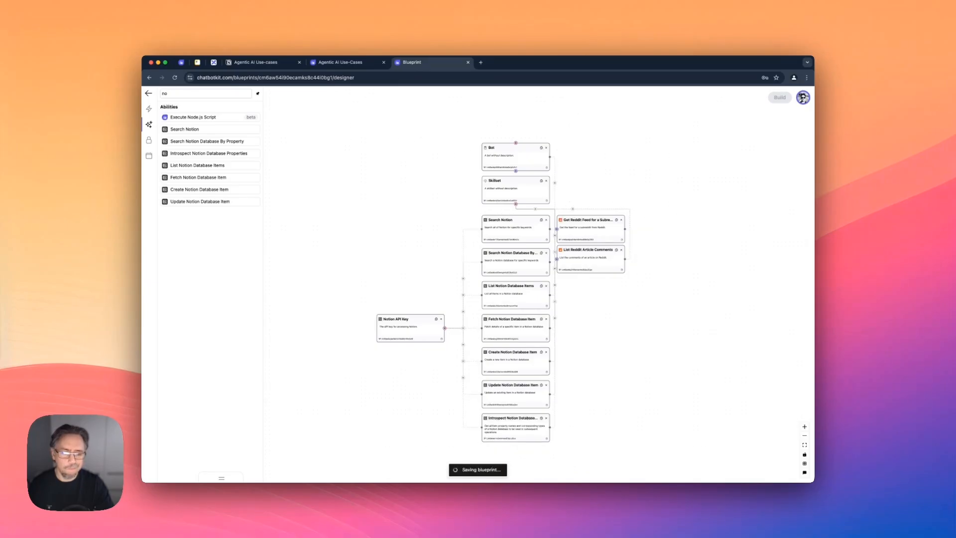
# Name the bot node "Bot" and rebuild the blueprint.
pyautogui.click(515, 157)
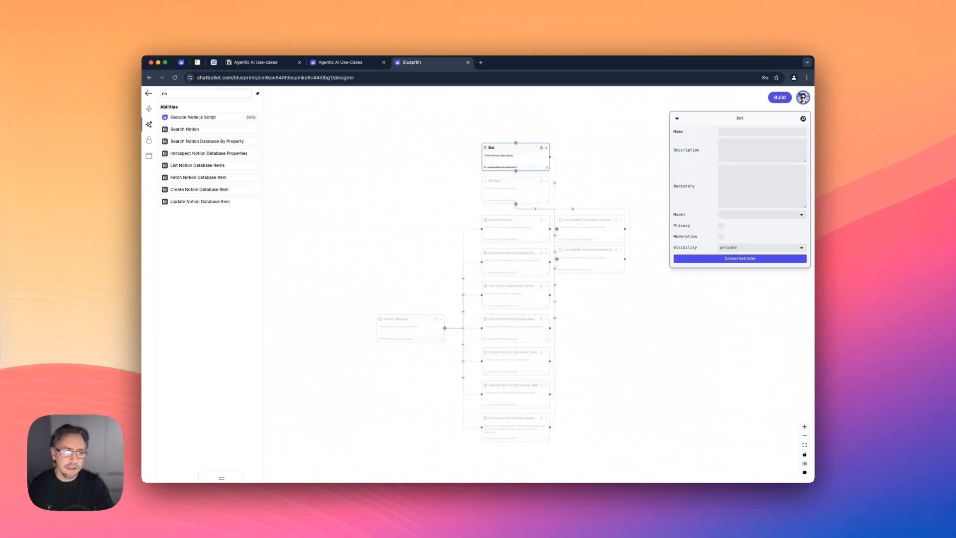
pyautogui.click(762, 132)
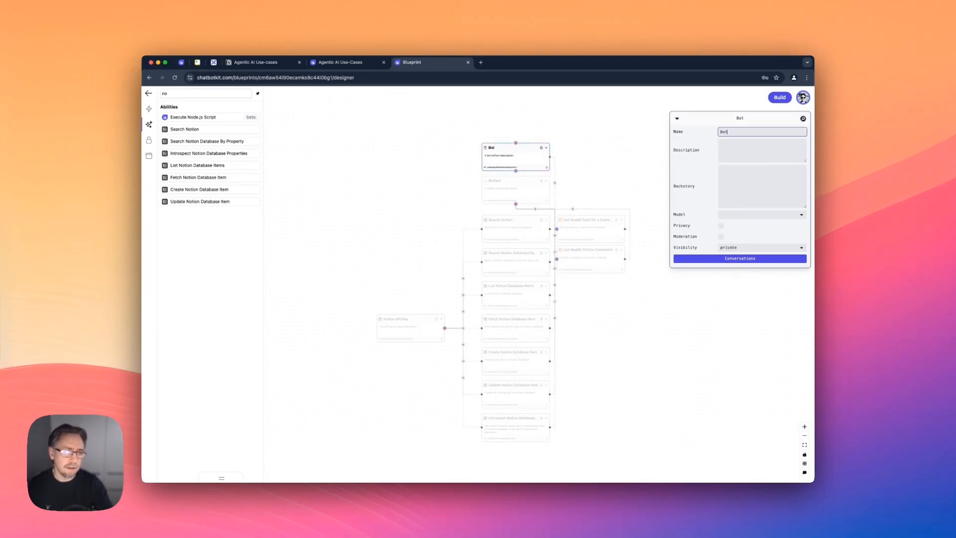
pyautogui.click(762, 186)
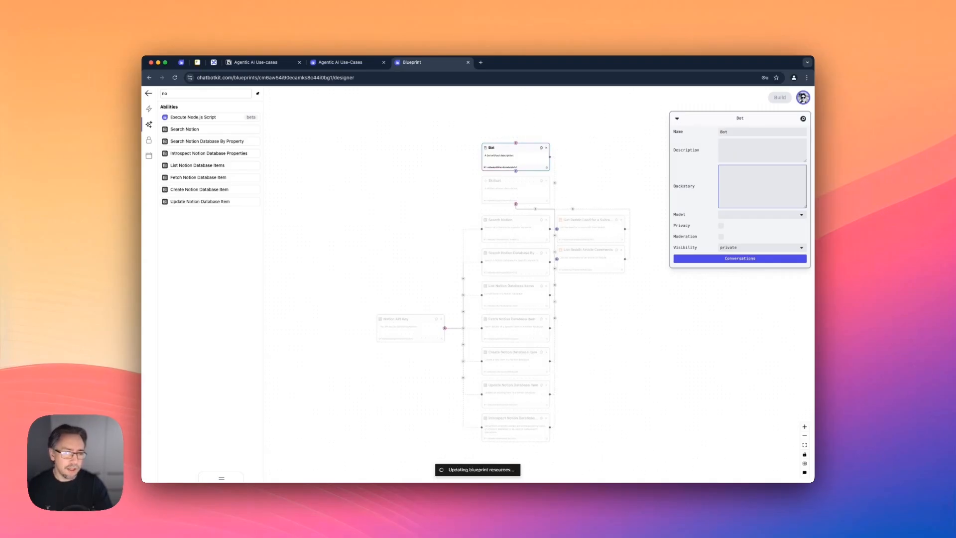
pyautogui.click(221, 478)
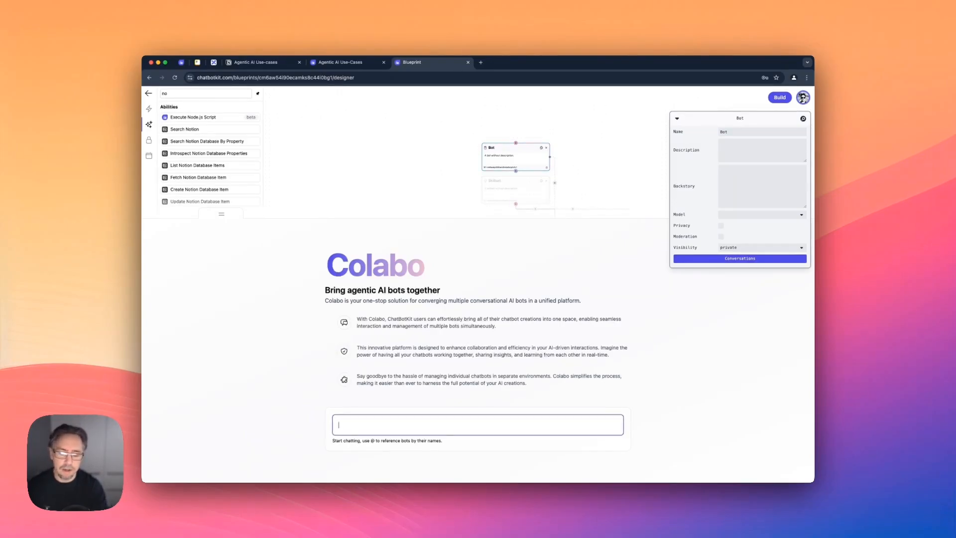
pyautogui.write('@')
pyautogui.press('Return')
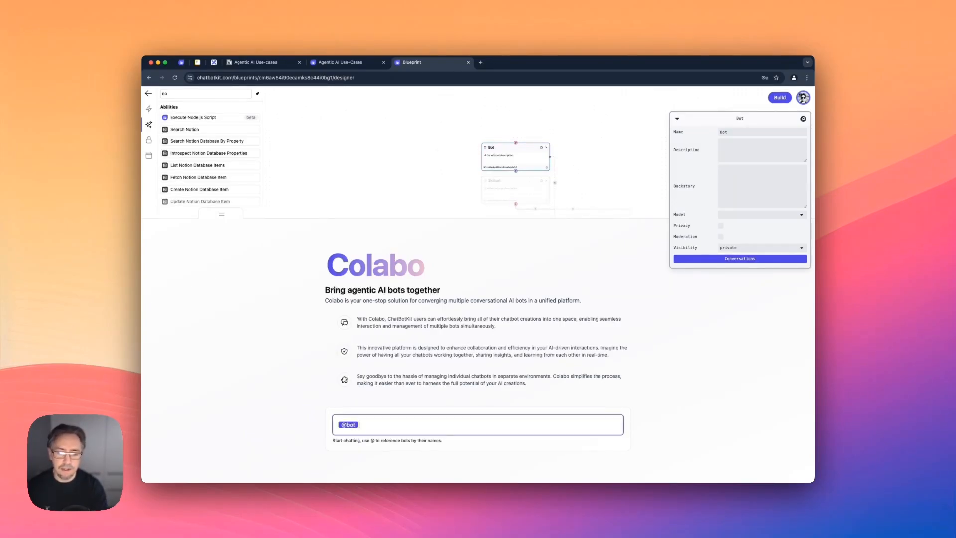
pyautogui.write('can you scan re')
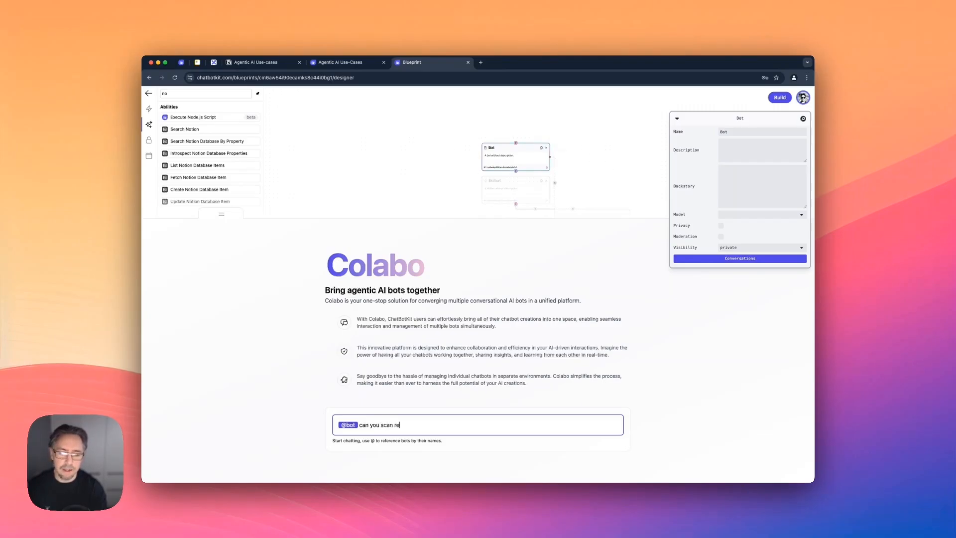
pyautogui.write('ddit for articles rel')
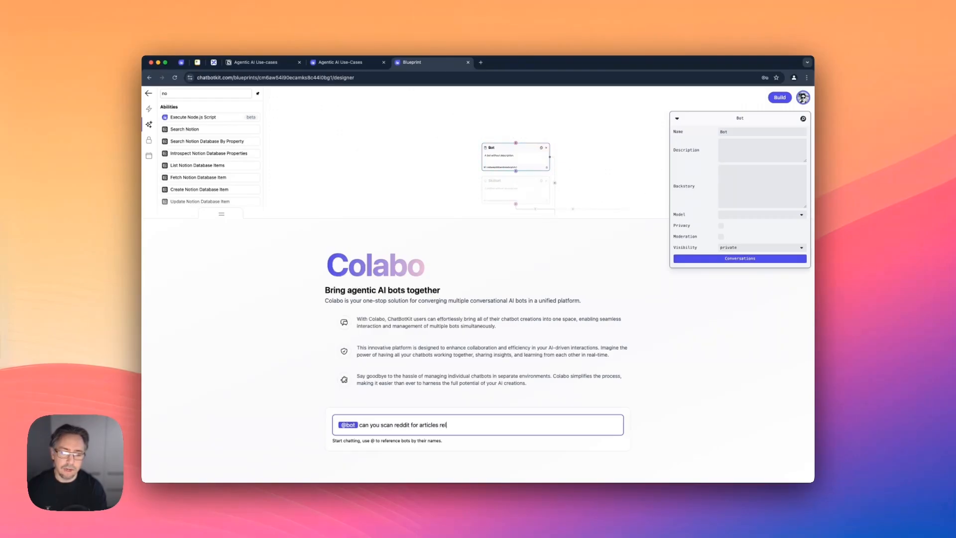
pyautogui.write('ated to ai agents and ')
pyautogui.write('use cases')
pyautogui.press('Return')
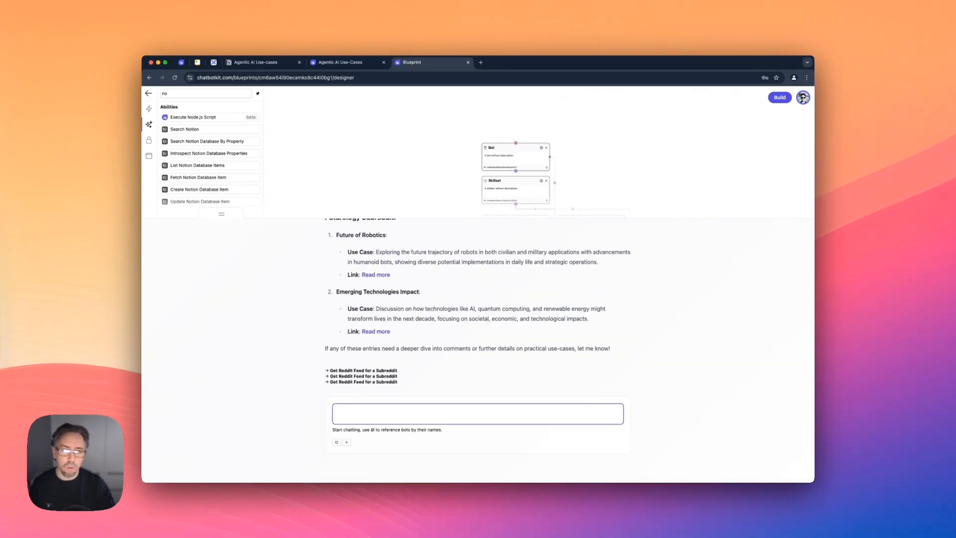
# Set the bot's backstory to building a list of real-world agentic AI use-cases from the Reddit communities AI_agents and aiagents, and rebuild the blueprint.
pyautogui.click(515, 157)
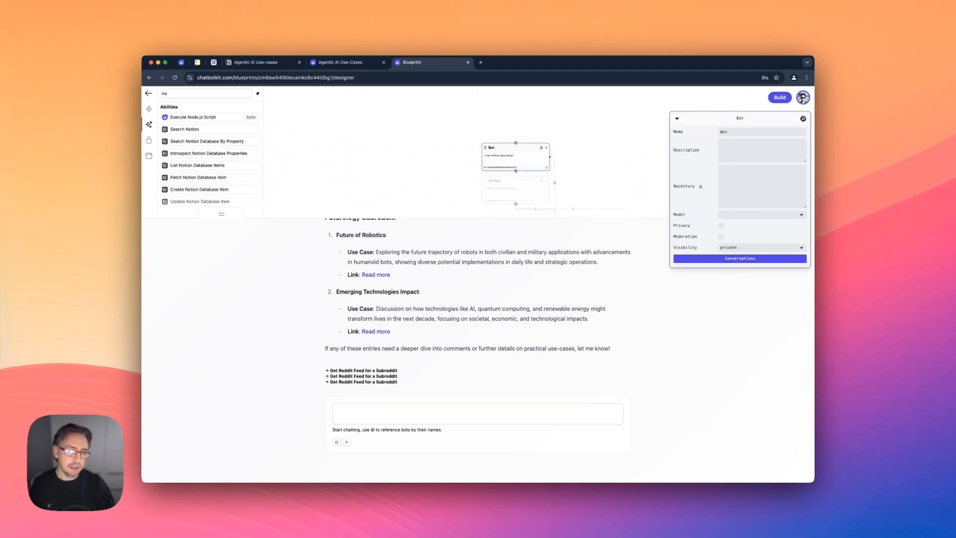
pyautogui.click(762, 187)
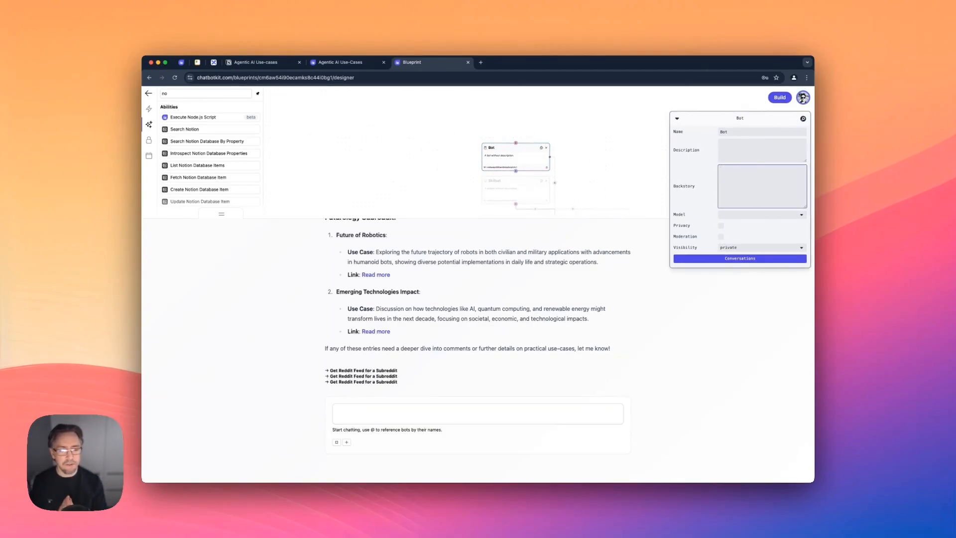
pyautogui.write('Reddit Communities to Look for Agentic AI Use-cases:  AI_agents aiagents')
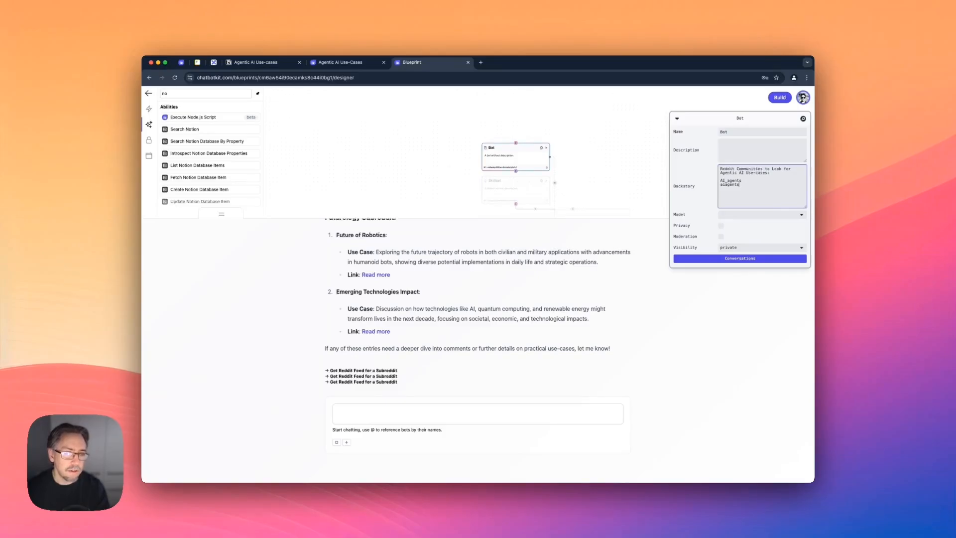
pyautogui.press('Return')
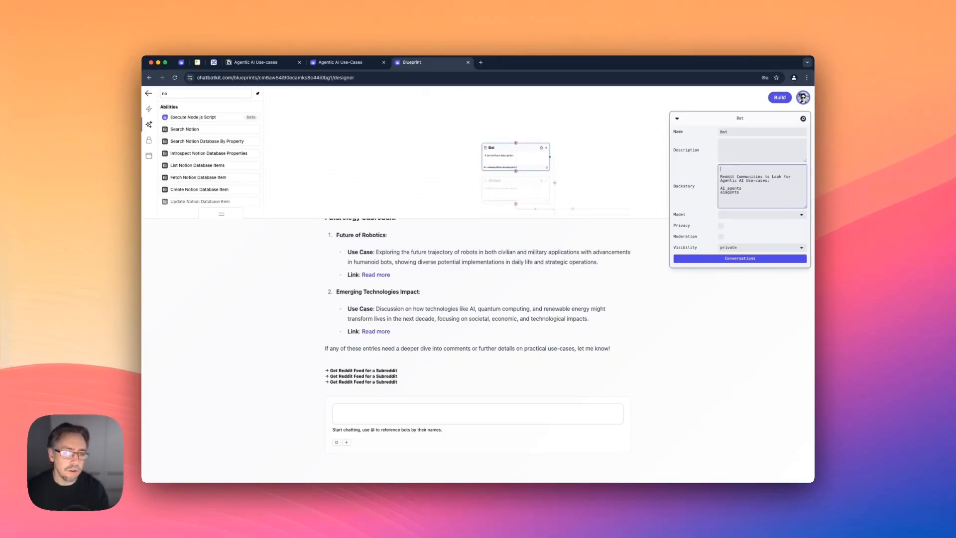
pyautogui.write('Your goal is to build a list of real-world use-case about agentic AI systems.')
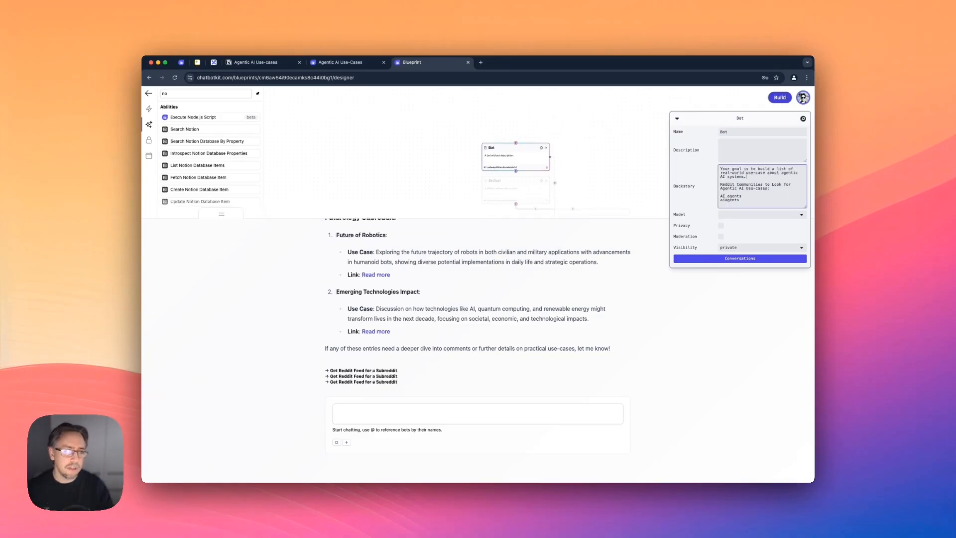
pyautogui.click(779, 97)
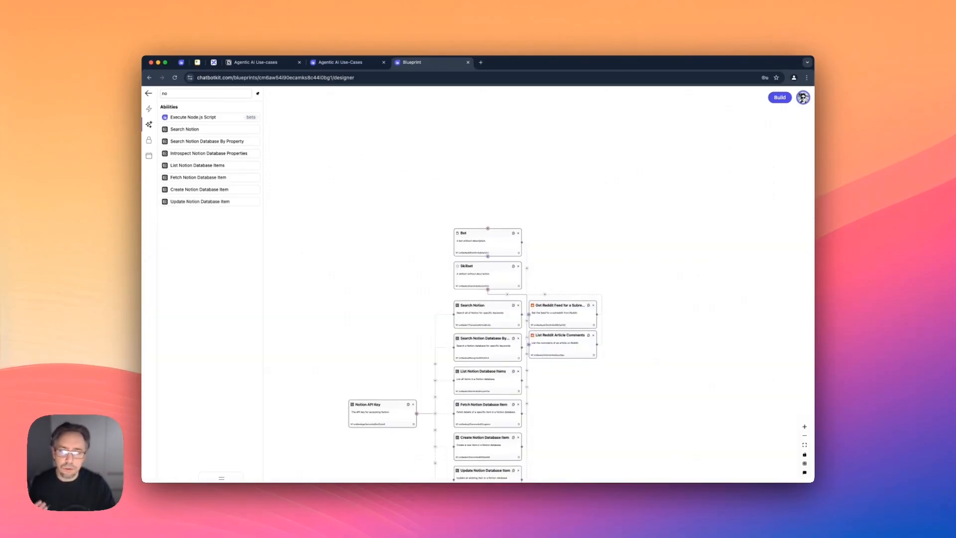
# Clear the component search, add a Trigger Bot integration connected to the Bot node, and place it above that node.
pyautogui.click(149, 109)
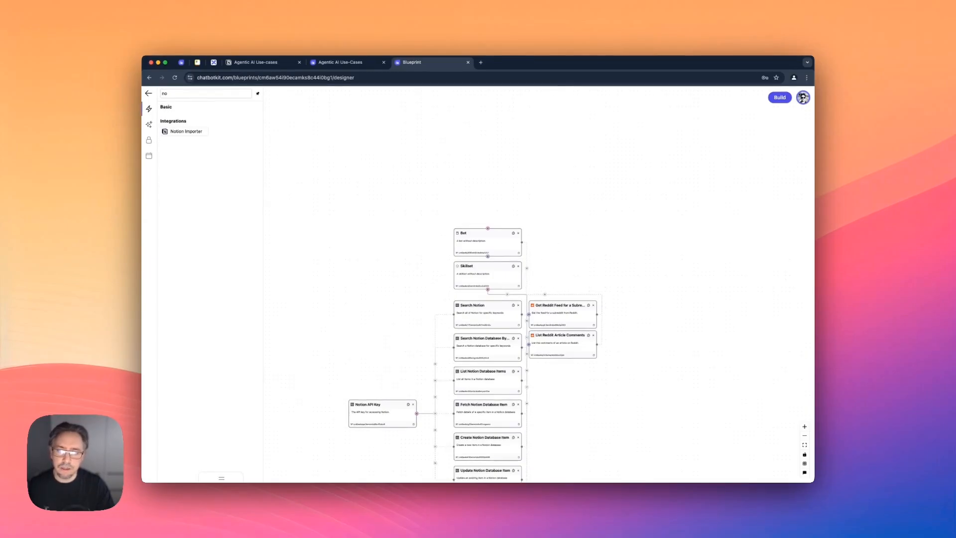
pyautogui.click(248, 94)
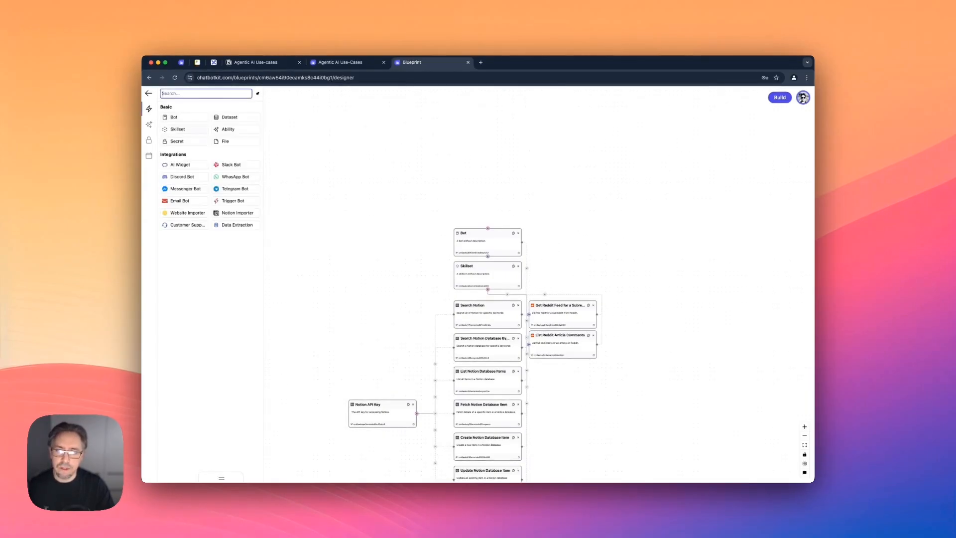
pyautogui.moveTo(233, 201); pyautogui.dragTo(487, 228)
pyautogui.moveTo(478, 172); pyautogui.dragTo(488, 193)
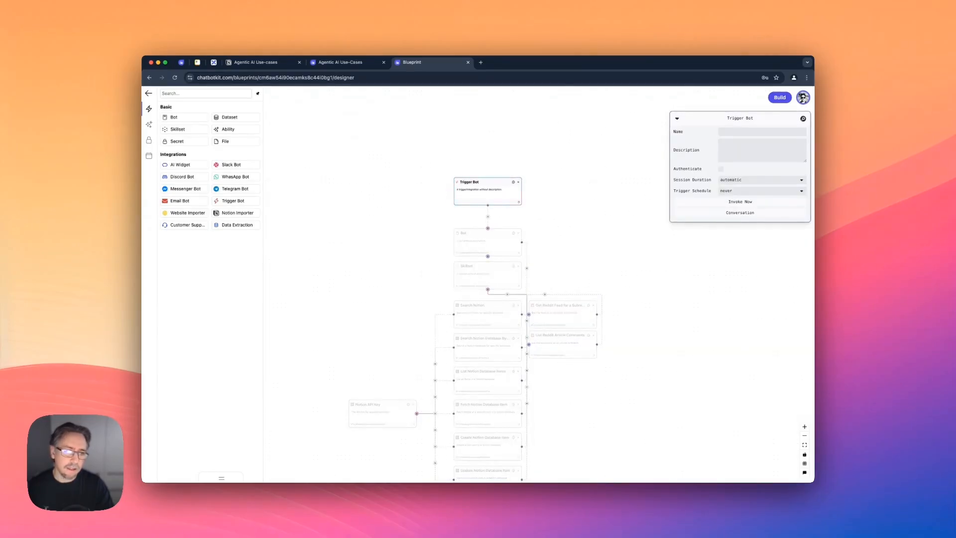
# Set the Trigger Bot's trigger schedule to daily and build the blueprint.
pyautogui.click(762, 191)
pyautogui.click(737, 229)
pyautogui.click(780, 97)
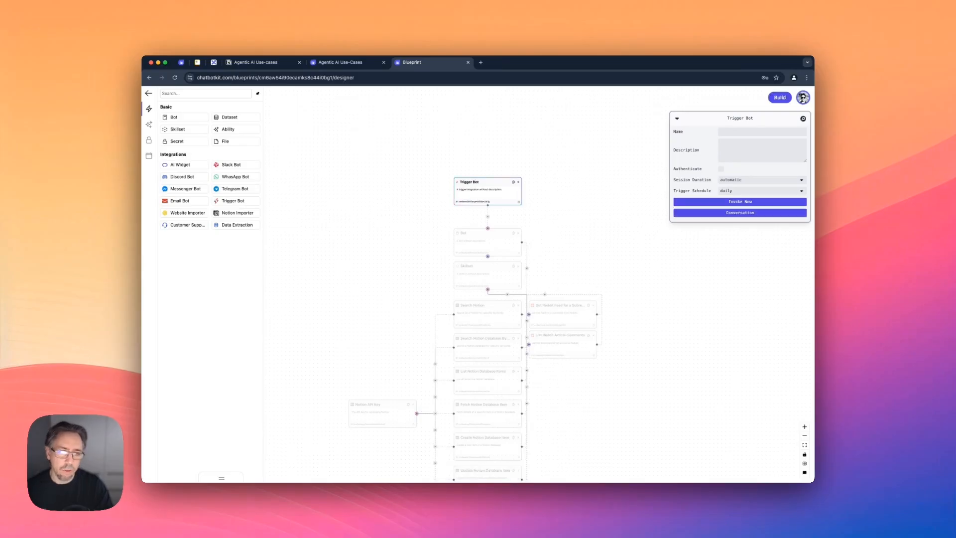